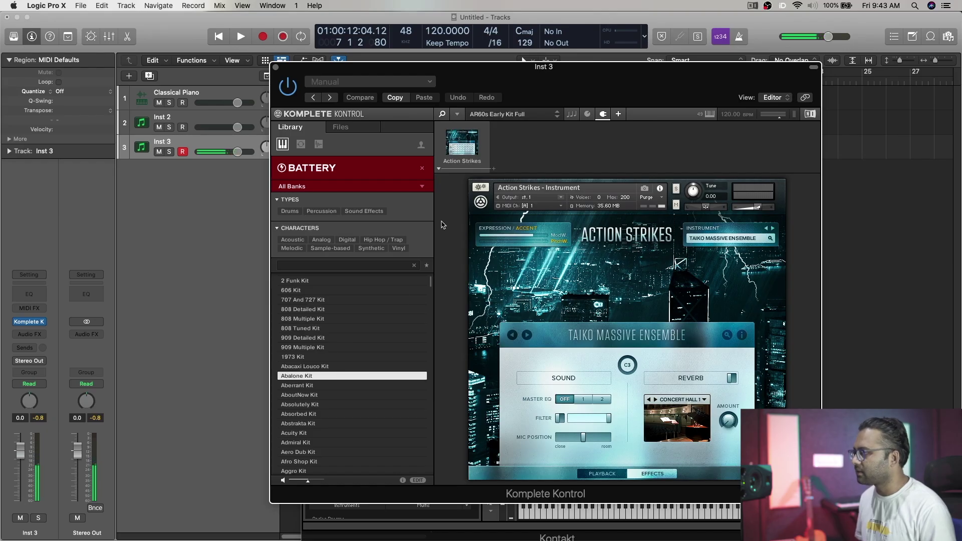
Clear the Battery filter and look through the Native Instruments plug-ins available for the Inst 3 channel's instrument slot.
{"action": "left_click", "coordinate": [422, 167]}
{"action": "left_click", "coordinate": [36, 321]}
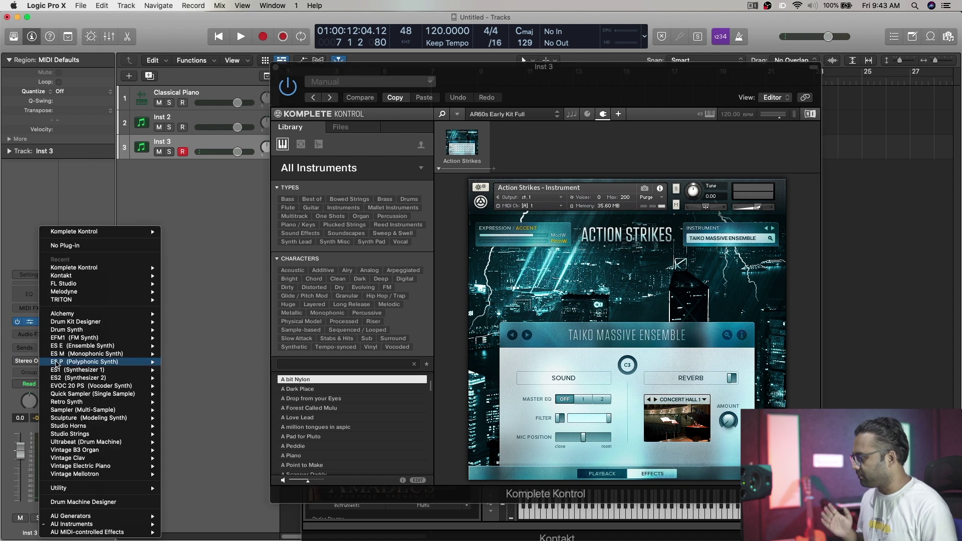
{"action": "mouse_move", "coordinate": [120, 524]}
{"action": "mouse_move", "coordinate": [211, 476]}
{"action": "mouse_move", "coordinate": [329, 517]}
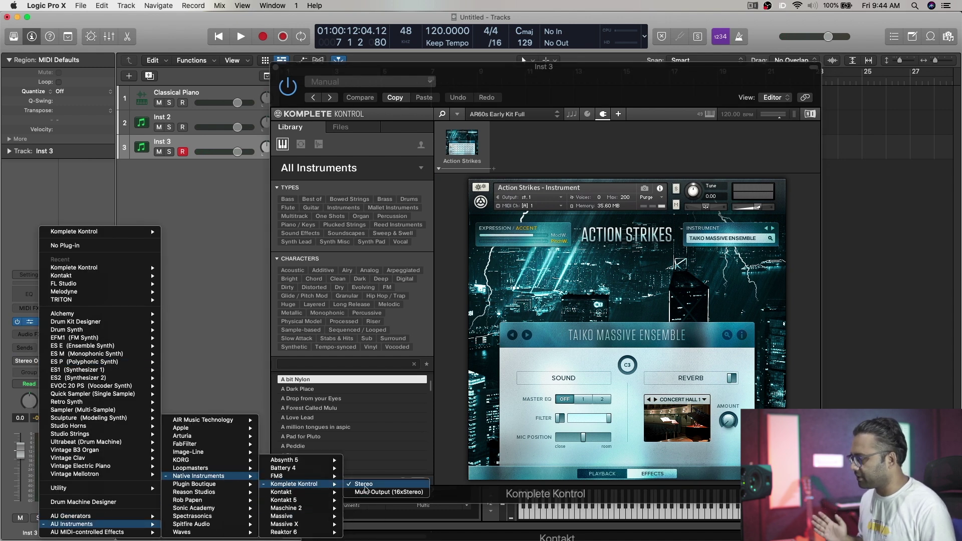
{"action": "mouse_move", "coordinate": [327, 493]}
{"action": "mouse_move", "coordinate": [327, 476]}
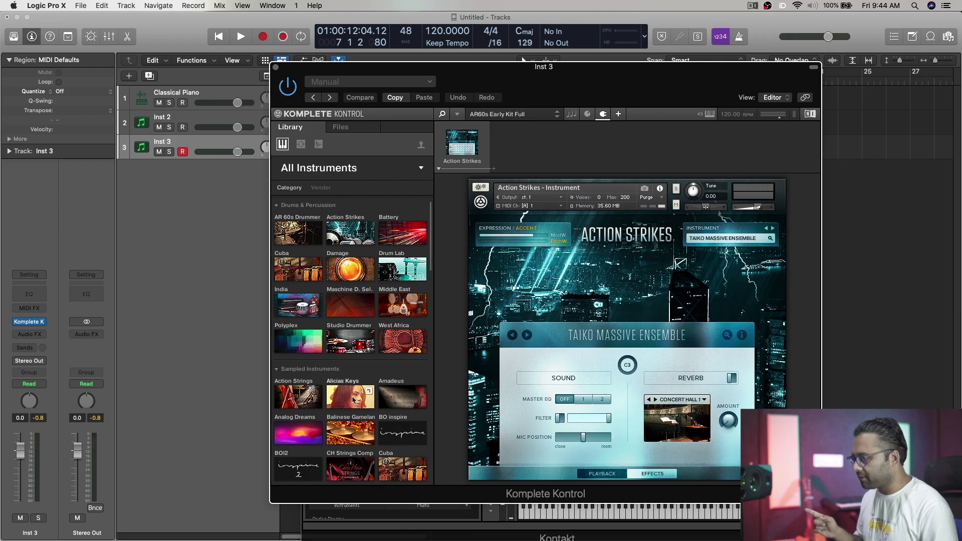
Load Alicias Keys in Komplete Kontrol, and replace it with the Classic Logic Piano patch from the user patches.
{"action": "left_click", "coordinate": [354, 401]}
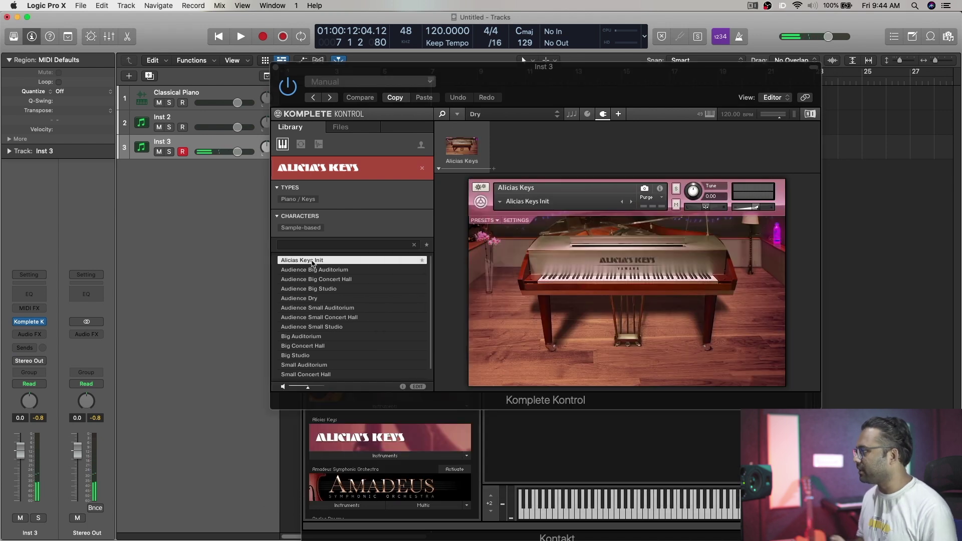
{"action": "left_click", "coordinate": [14, 37]}
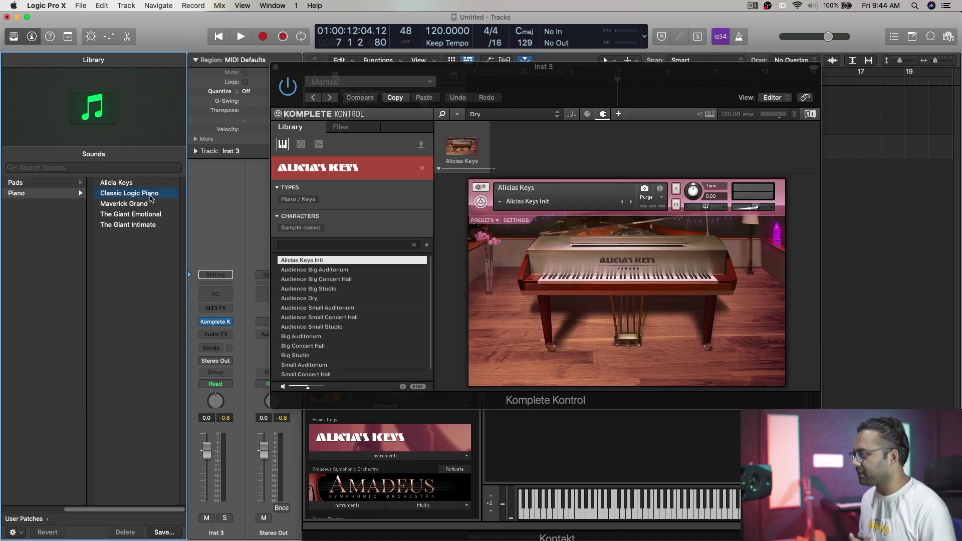
{"action": "left_click_drag", "start_coordinate": [632, 77], "coordinate": [659, 83]}
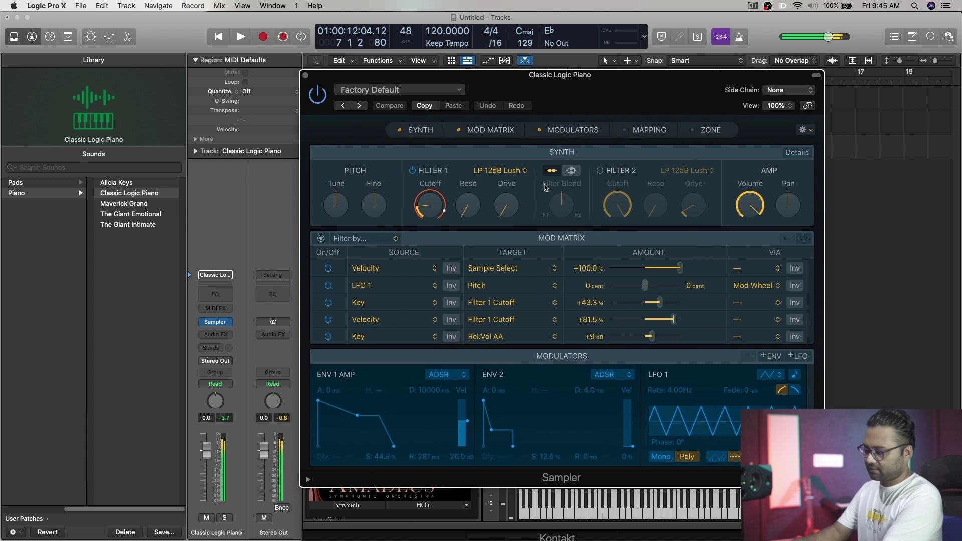
Try the saved Alicia Keys and Maverick Grand piano patches, moving the plug-in windows out of the way.
{"action": "left_click", "coordinate": [117, 183]}
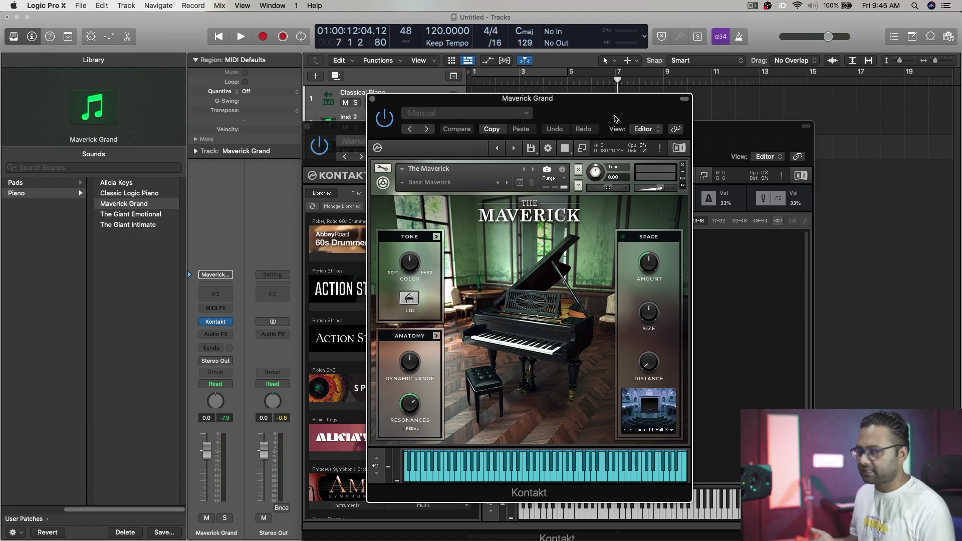
{"action": "left_click_drag", "start_coordinate": [616, 119], "coordinate": [579, 126]}
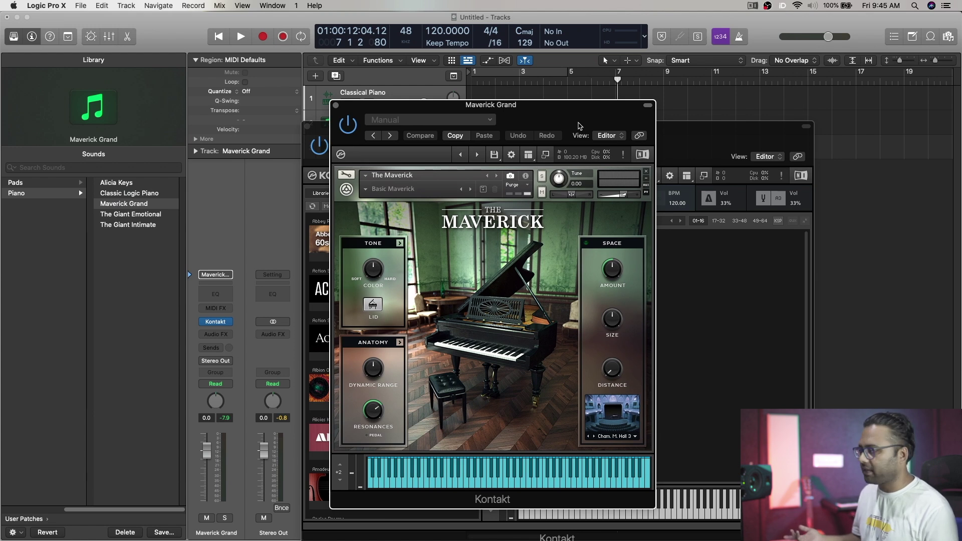
{"action": "left_click", "coordinate": [307, 126]}
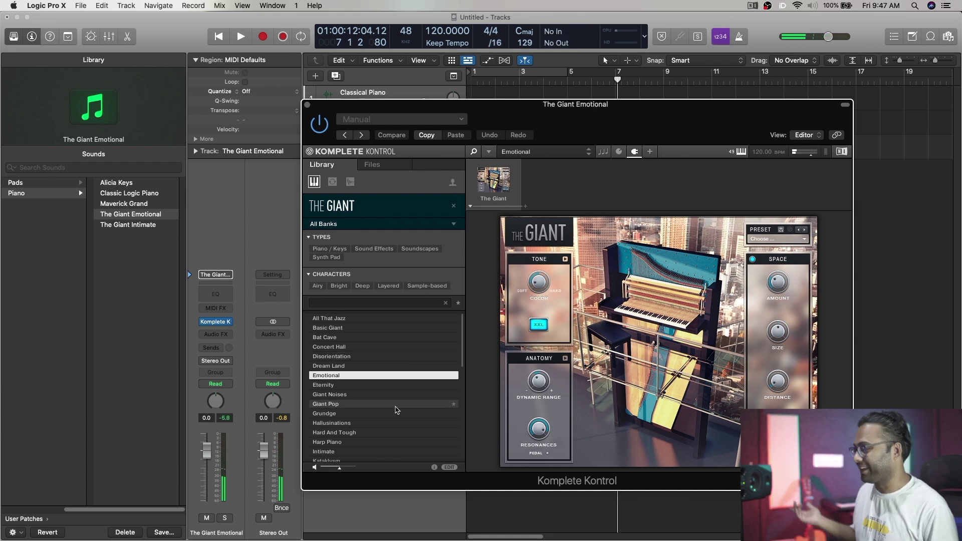
Clear The Giant filter, browse all instruments and load the SE WW Solo woodwind instrument with Bassoon Essential.
{"action": "left_click", "coordinate": [455, 207]}
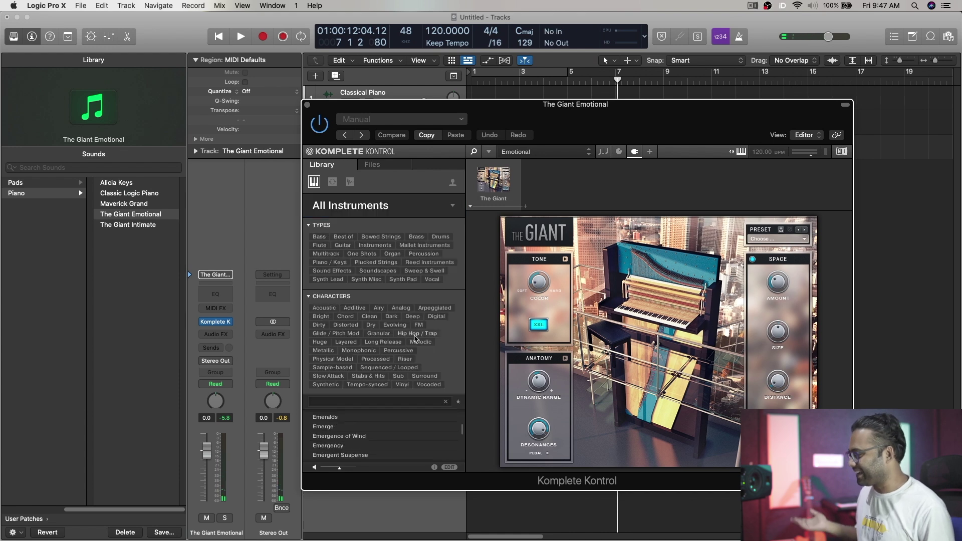
{"action": "left_click", "coordinate": [452, 207]}
{"action": "scroll", "coordinate": [382, 310], "scroll_direction": "down", "scroll_amount": 2}
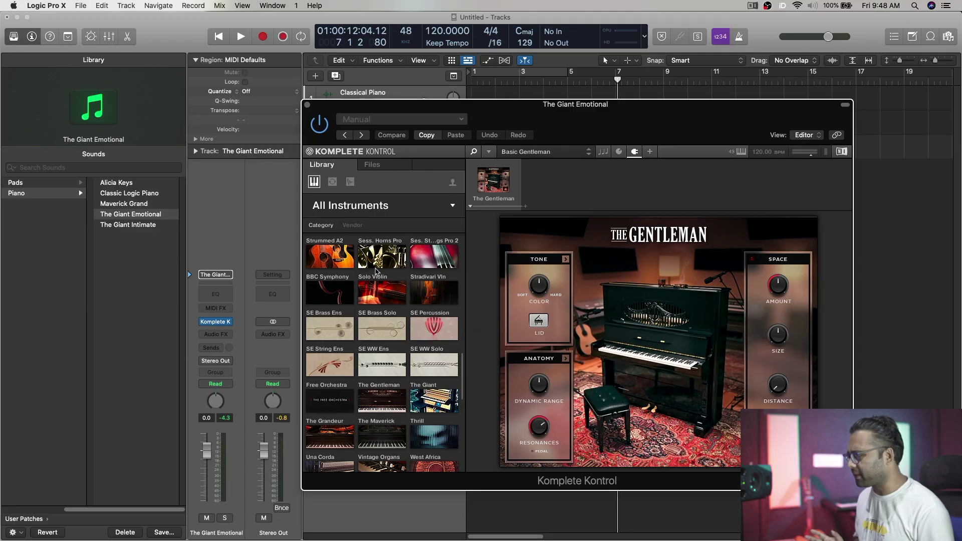
{"action": "left_click", "coordinate": [426, 359]}
{"action": "left_click_drag", "start_coordinate": [345, 302], "coordinate": [598, 311]}
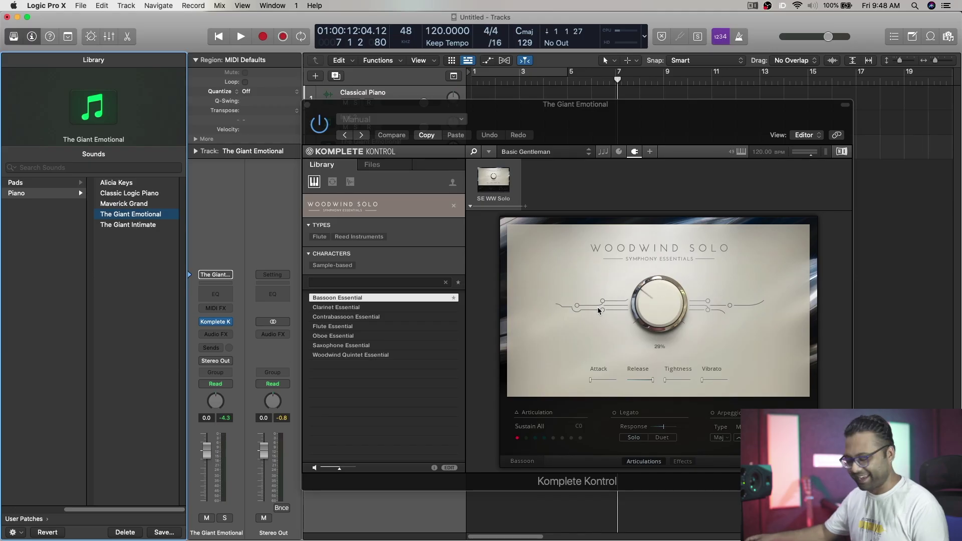
Browse the full instrument list, choose Battery and preview the 1973 Kit and Abacaxi Louco Kit.
{"action": "left_click_drag", "start_coordinate": [584, 127], "coordinate": [599, 109]}
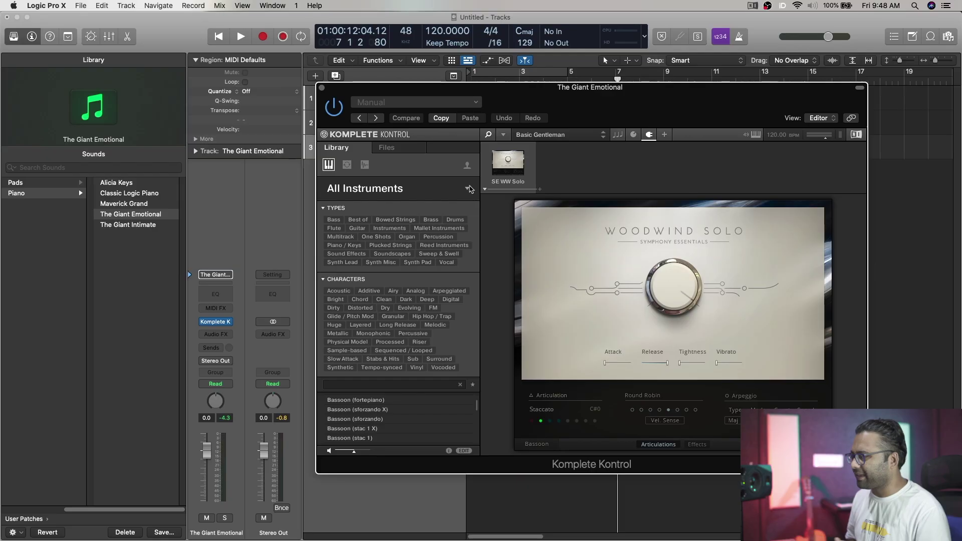
{"action": "scroll", "coordinate": [439, 372], "scroll_direction": "down", "scroll_amount": 3}
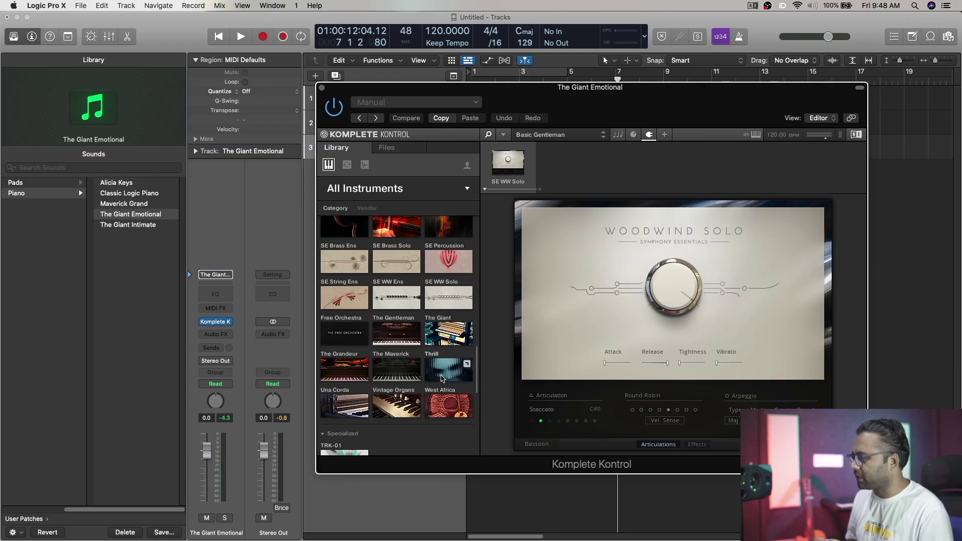
{"action": "scroll", "coordinate": [443, 378], "scroll_direction": "up", "scroll_amount": 15}
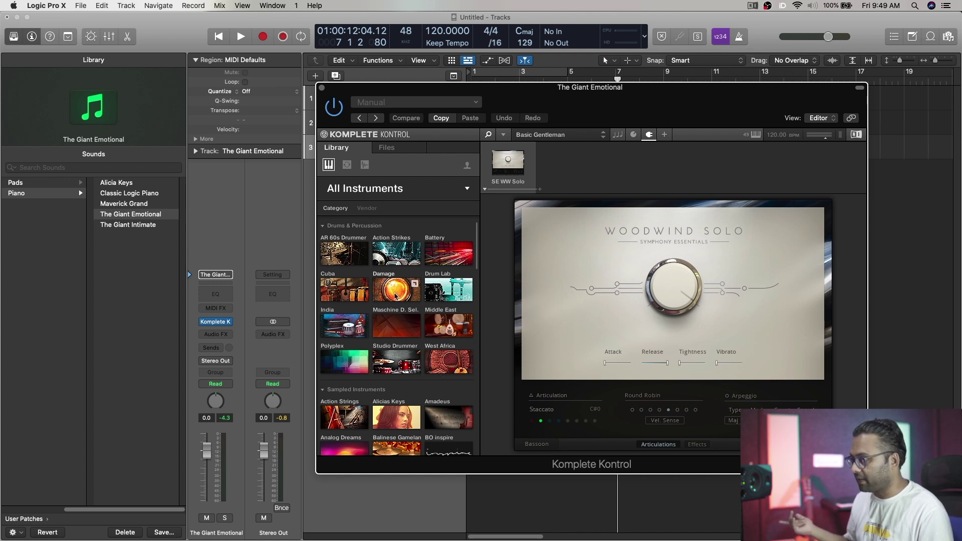
{"action": "left_click", "coordinate": [448, 253]}
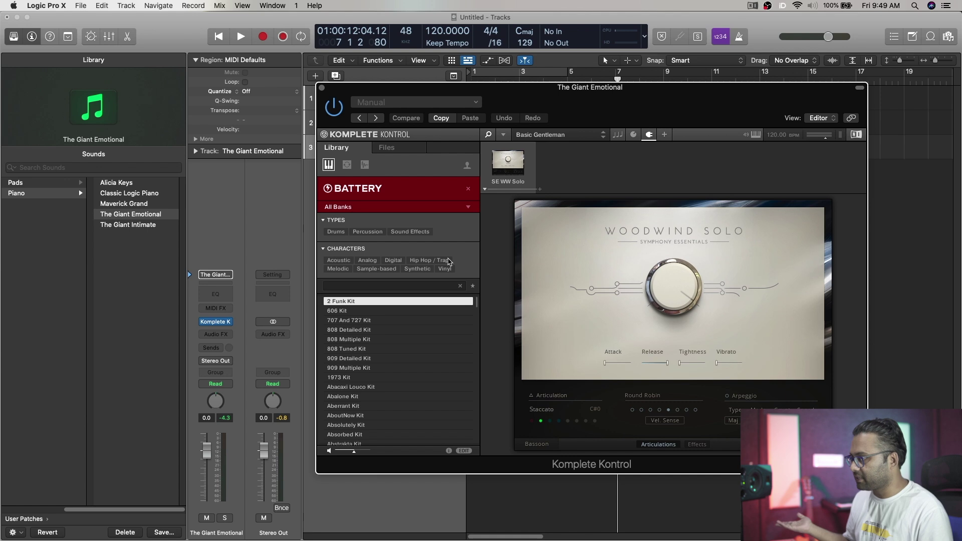
{"action": "left_click", "coordinate": [388, 379]}
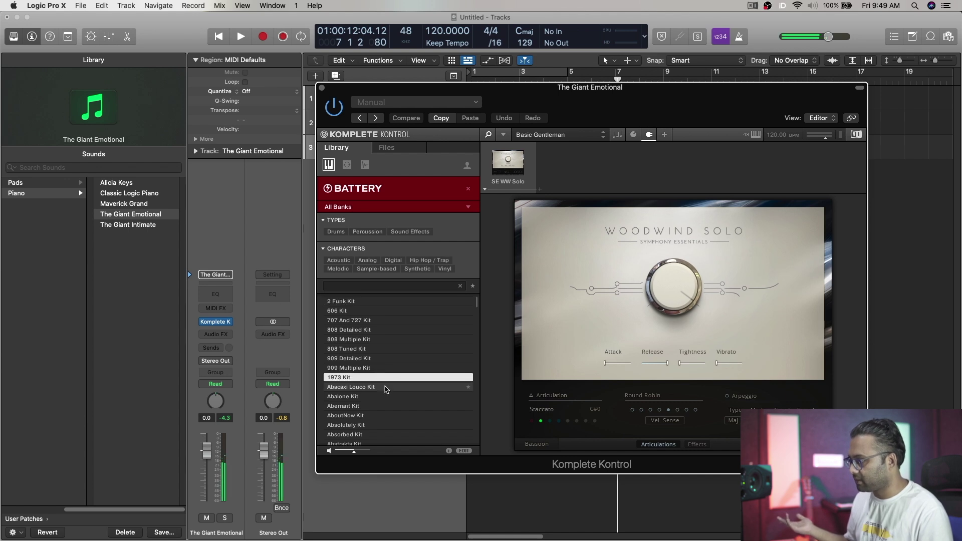
{"action": "left_click", "coordinate": [385, 388]}
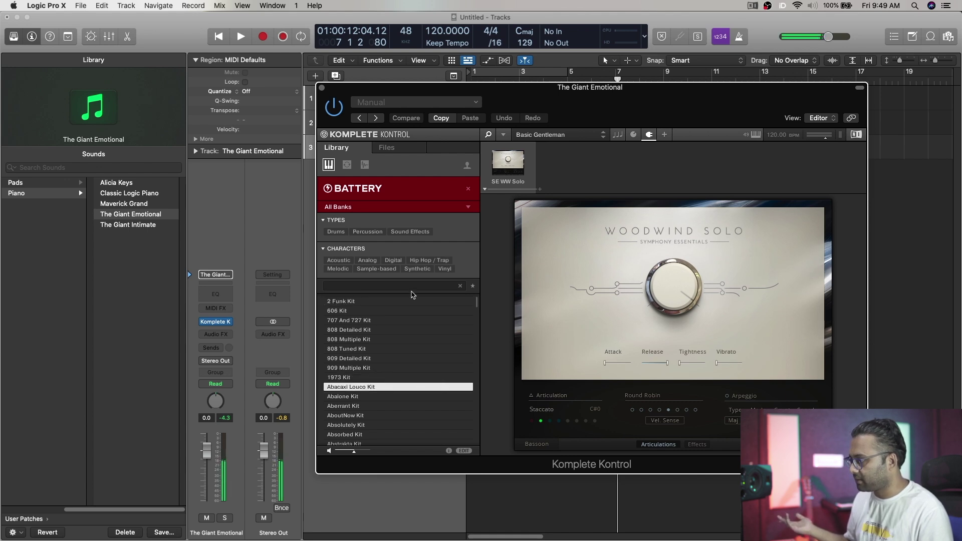
Clear the Battery filter and browse the Bass presets, removing the Upright sub-type filter.
{"action": "left_click", "coordinate": [468, 190]}
{"action": "left_click", "coordinate": [394, 403]}
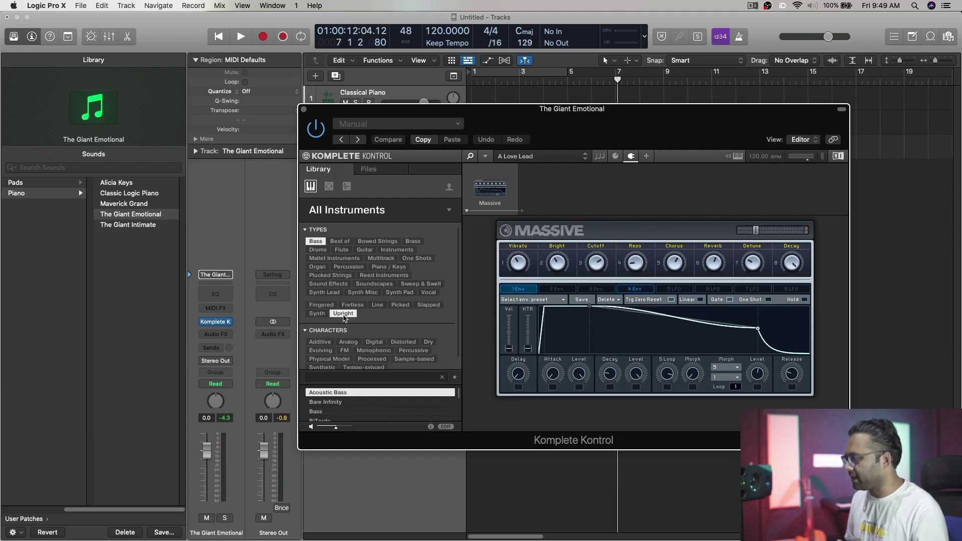
{"action": "left_click", "coordinate": [343, 314]}
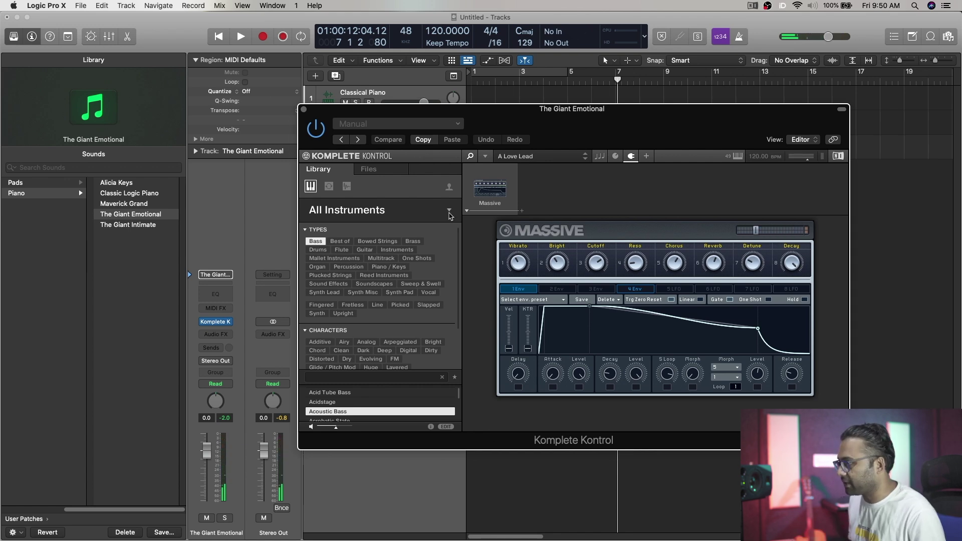
Choose the Damage library and preview its 01 LP Epic presets, from Epic Org (El 01) A0 Boom to Epic Tech B1 Modern Ops.
{"action": "left_click", "coordinate": [449, 214]}
{"action": "left_click", "coordinate": [380, 316]}
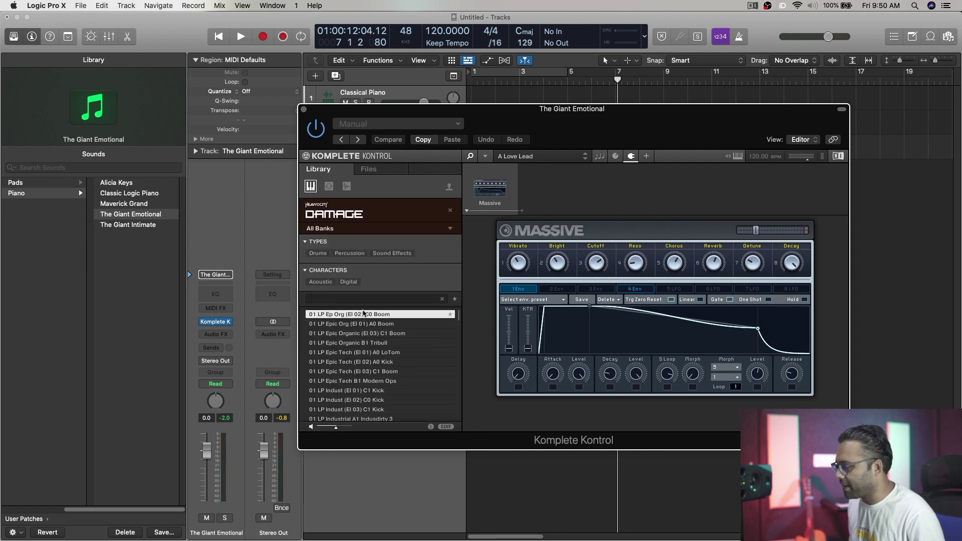
{"action": "left_click", "coordinate": [364, 323]}
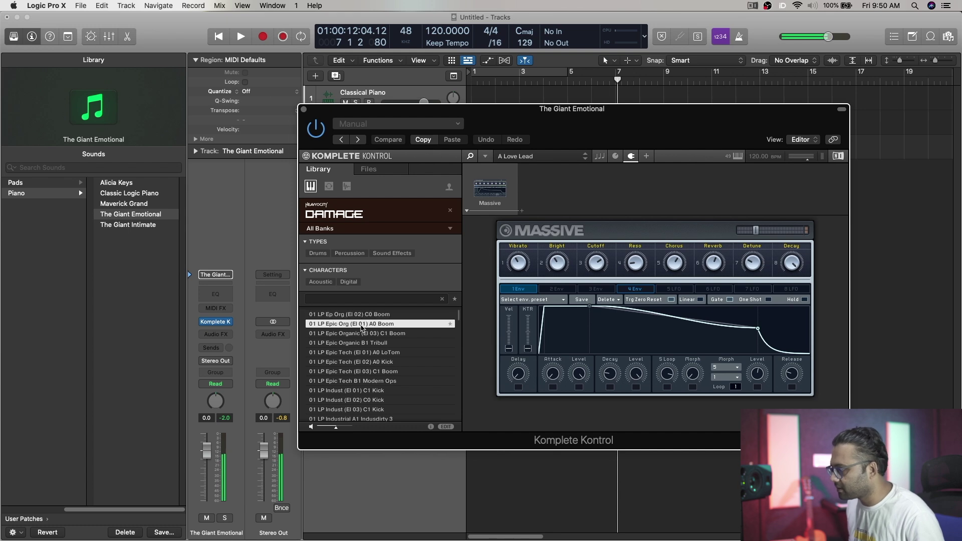
{"action": "left_click", "coordinate": [364, 335]}
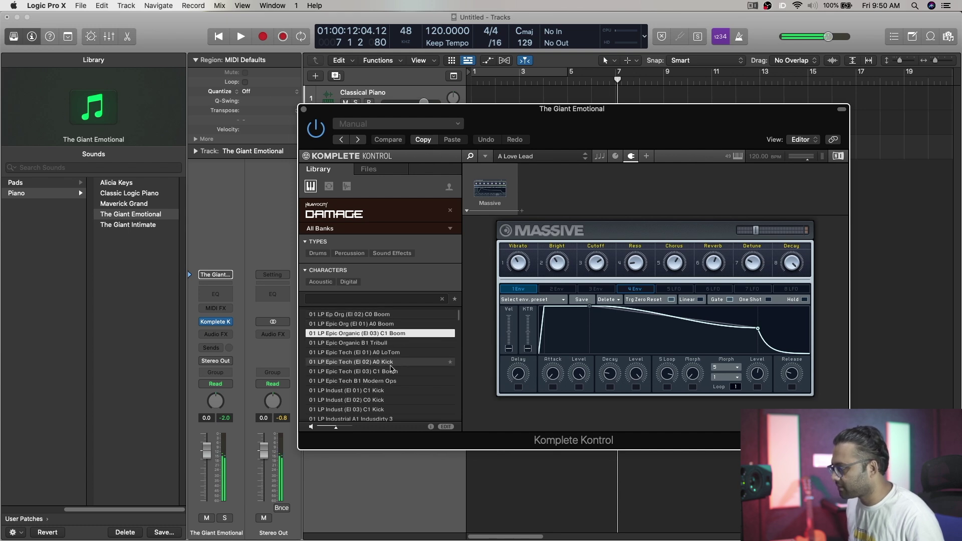
{"action": "left_click", "coordinate": [366, 362]}
{"action": "left_click", "coordinate": [370, 372]}
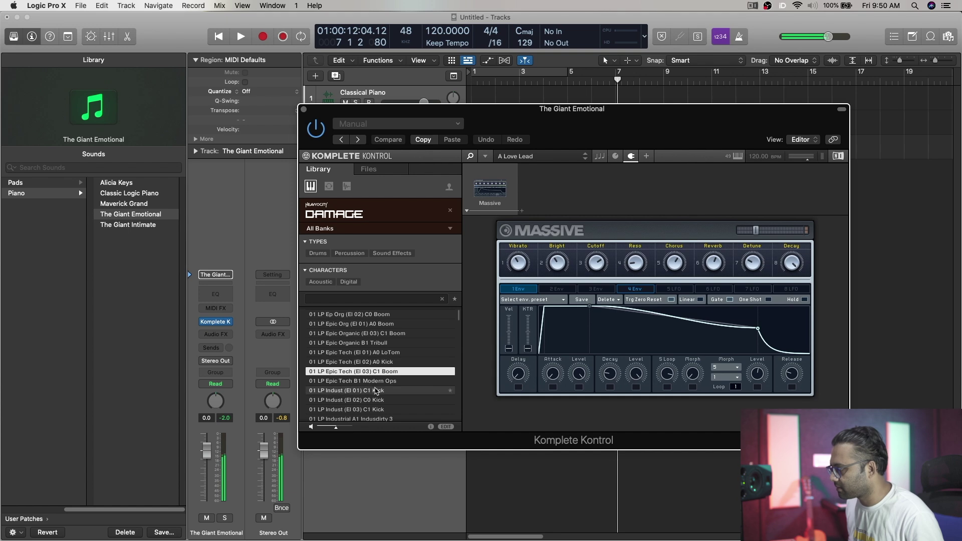
{"action": "left_click", "coordinate": [377, 382]}
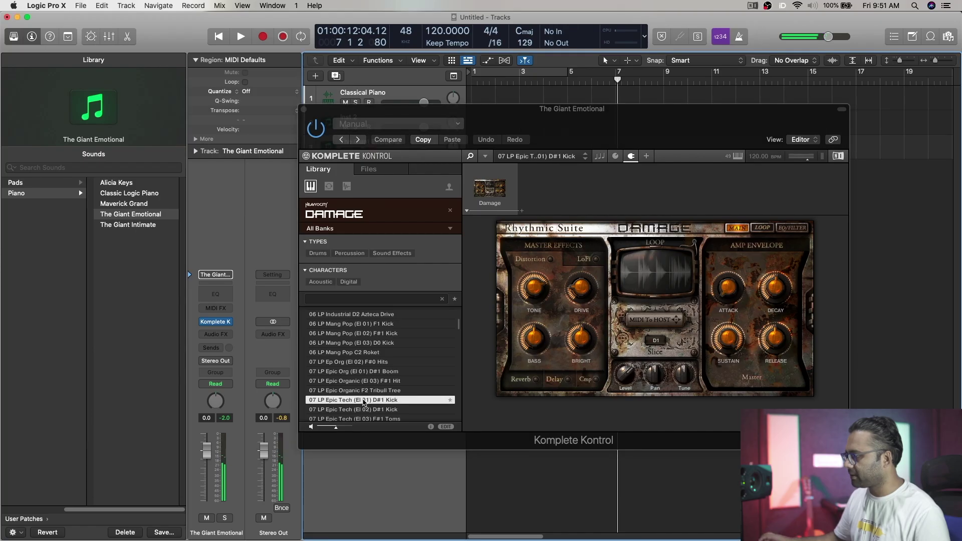
Load the Damage preset 09 LP Epic Tech G2 Gun Runner.
{"action": "scroll", "coordinate": [365, 402], "scroll_direction": "down", "scroll_amount": 5}
{"action": "left_click", "coordinate": [359, 390]}
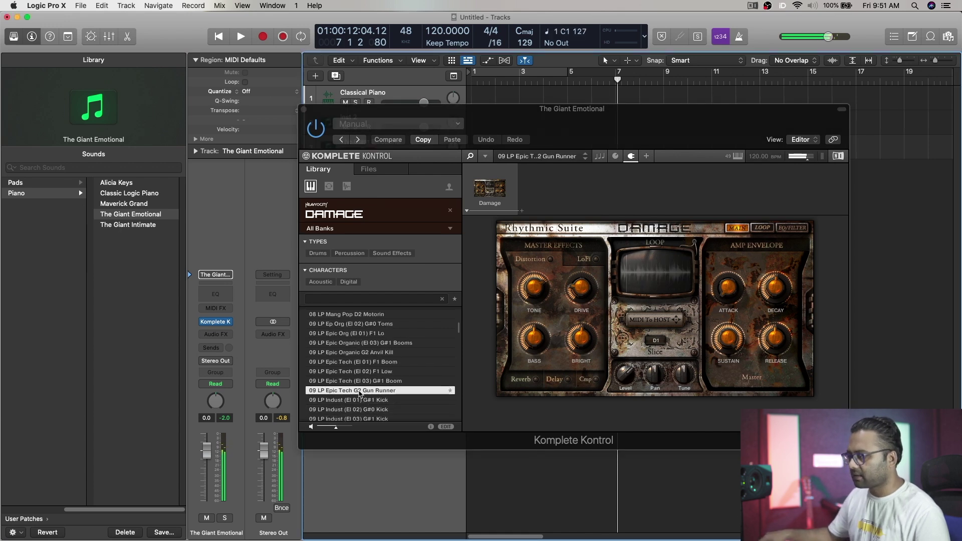
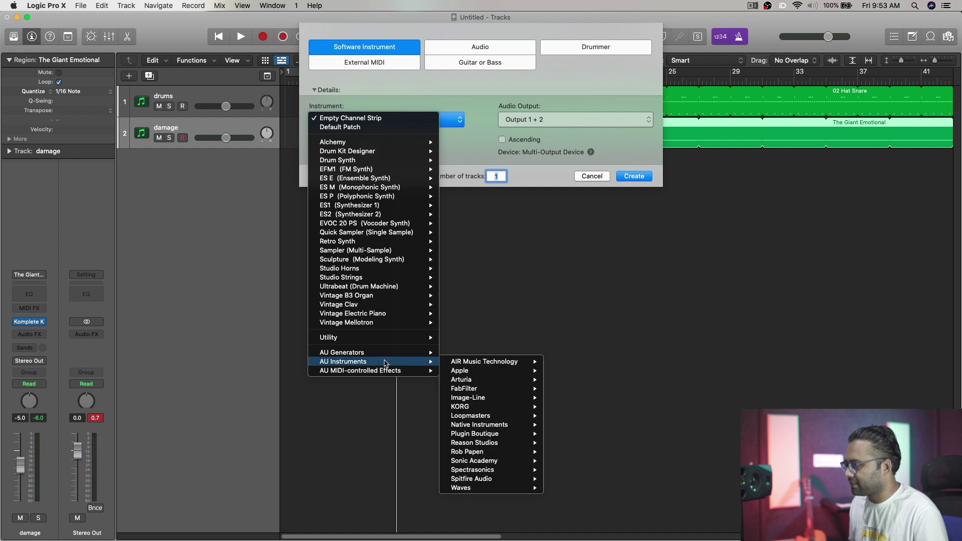
Create a new software instrument track that uses Native Instruments Komplete Kontrol.
{"action": "mouse_move", "coordinate": [504, 426]}
{"action": "left_click", "coordinate": [581, 452]}
{"action": "left_click", "coordinate": [634, 176]}
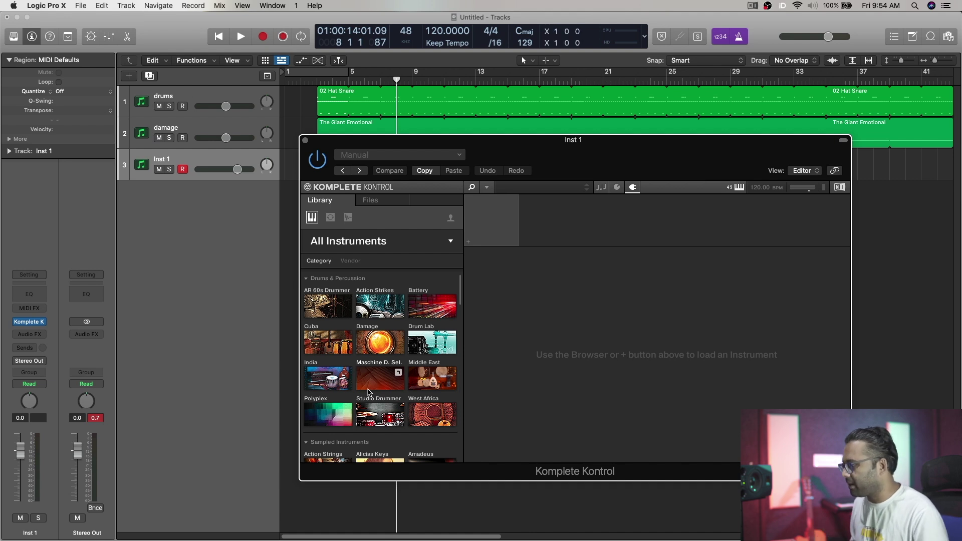
Load the Bansuri from the India library and set its scale to Chromatic.
{"action": "left_click", "coordinate": [328, 378]}
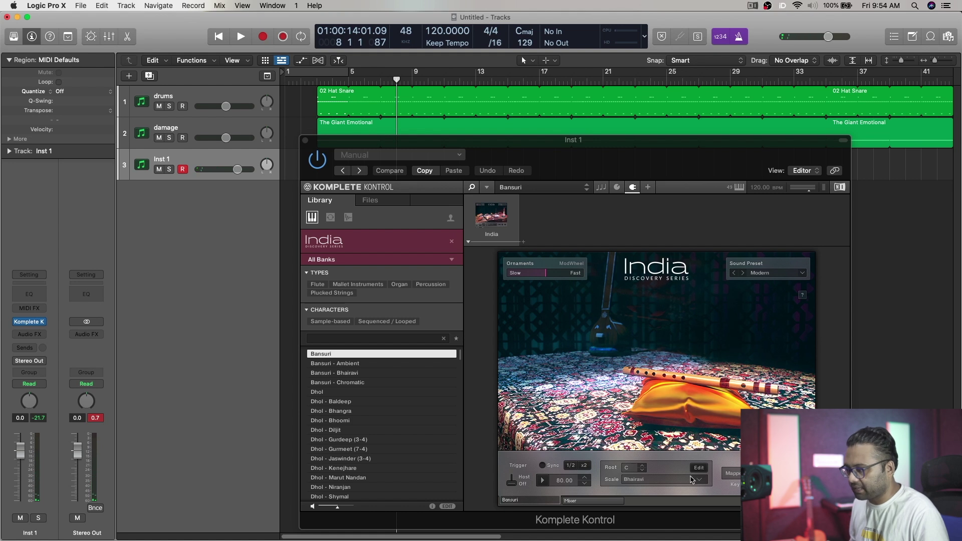
{"action": "left_click", "coordinate": [691, 480]}
{"action": "left_click", "coordinate": [658, 403]}
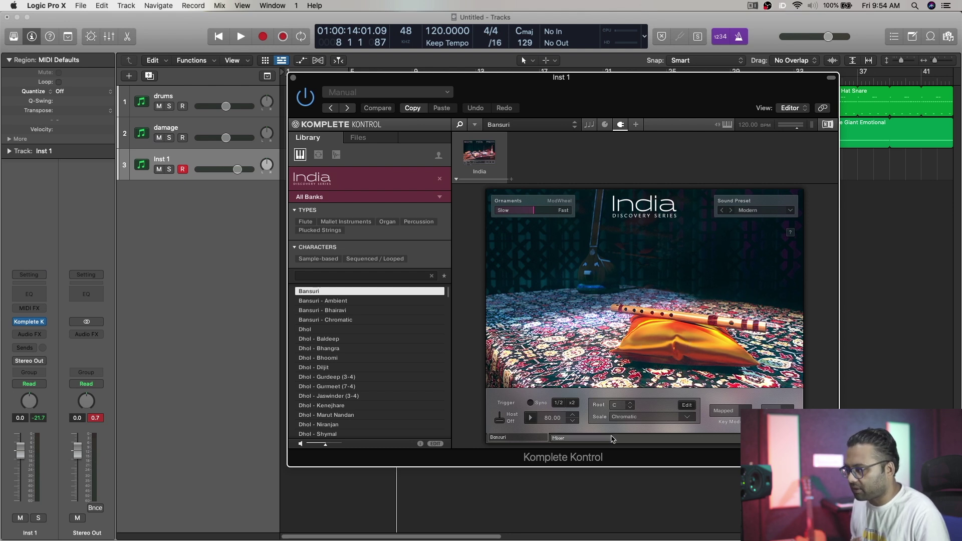
View the Bansuri mixer page, set the sound preset to Ambient and close the plug-in window.
{"action": "left_click", "coordinate": [571, 440]}
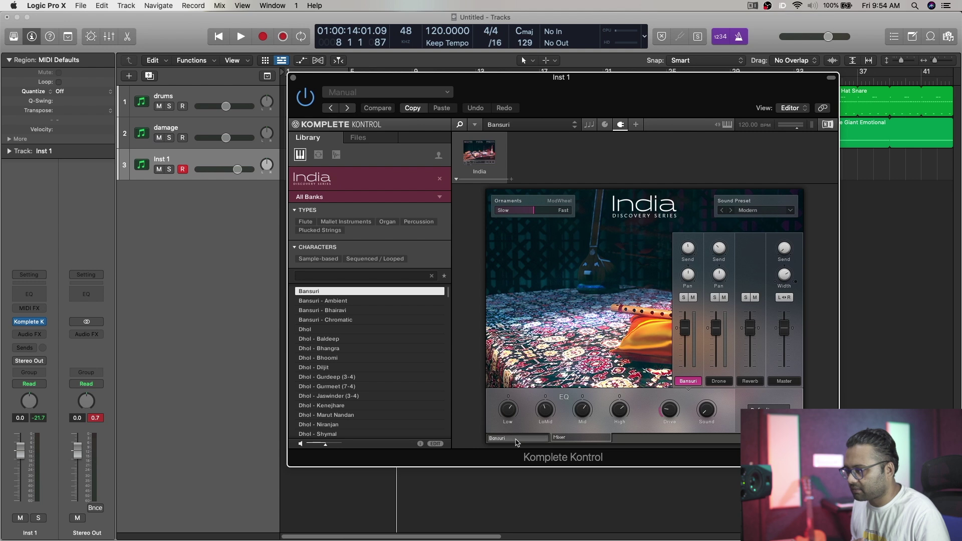
{"action": "left_click", "coordinate": [516, 439]}
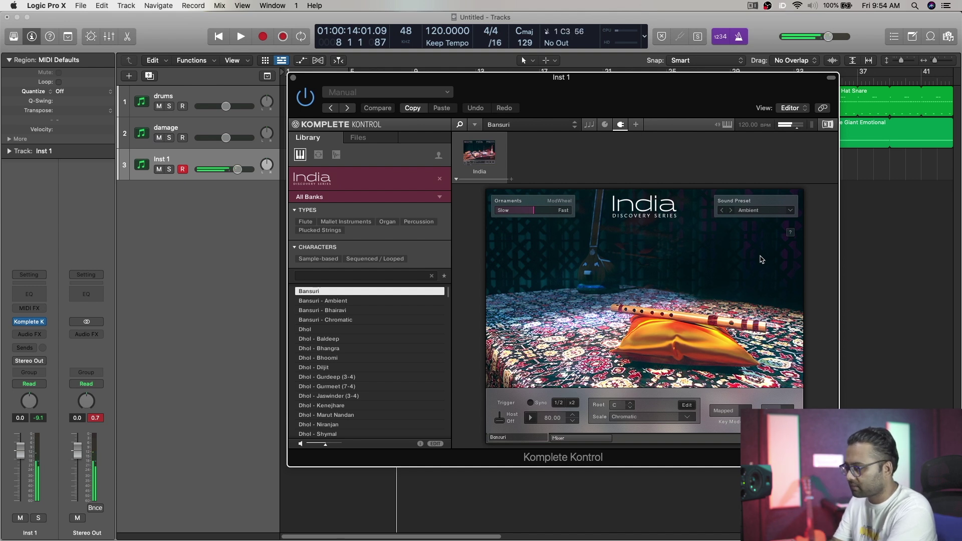
{"action": "left_click", "coordinate": [293, 78]}
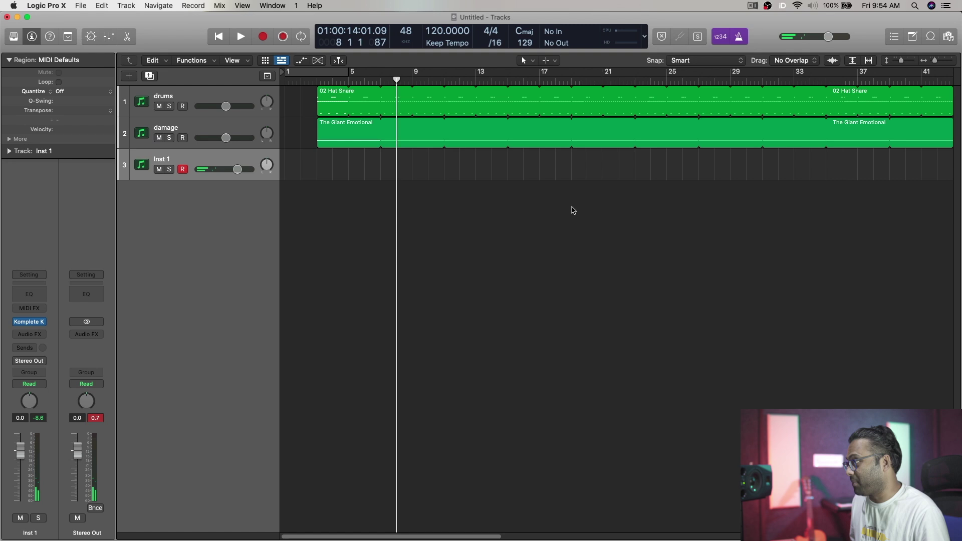
Move the drums and damage regions so they start at bar 17, and return the playhead to bar 1.
{"action": "key", "text": "super+a"}
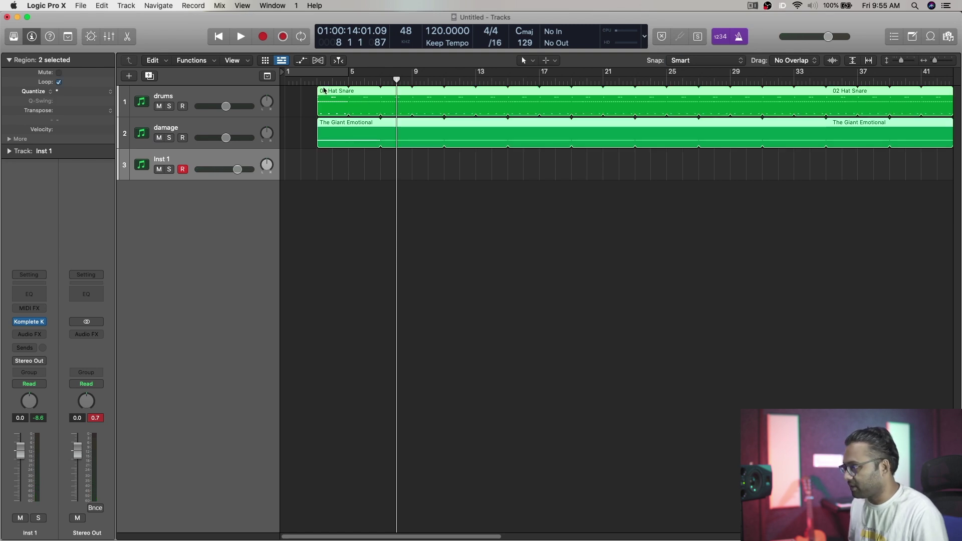
{"action": "key", "text": "super+z"}
{"action": "key", "text": "Return"}
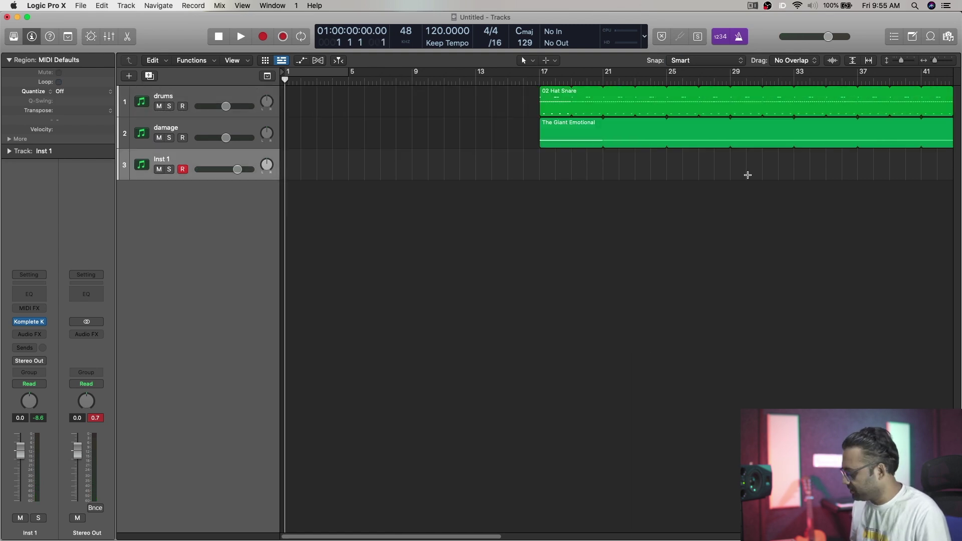
Record a Bansuri phrase from bar 19 to about bar 25 on the third track and adjust its quantize setting.
{"action": "key", "text": "space"}
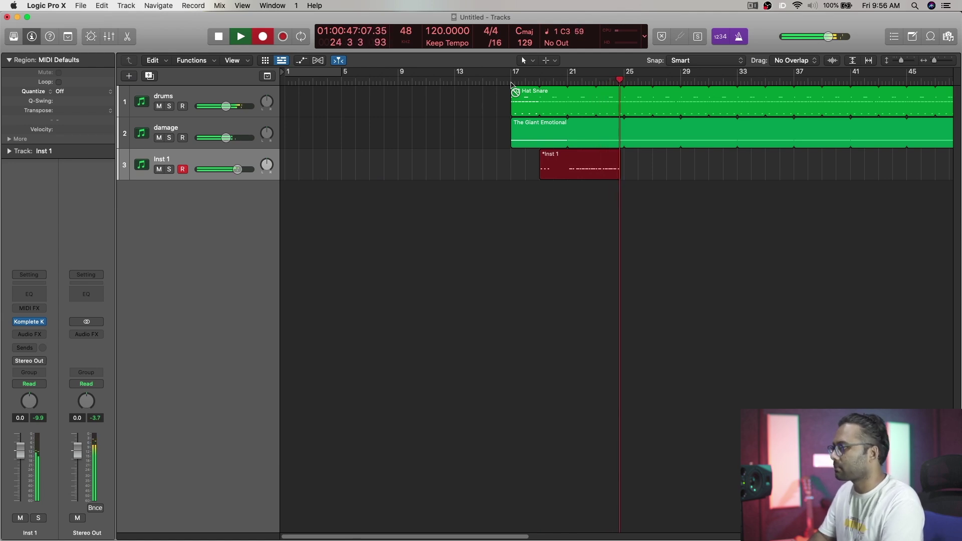
{"action": "key", "text": "space"}
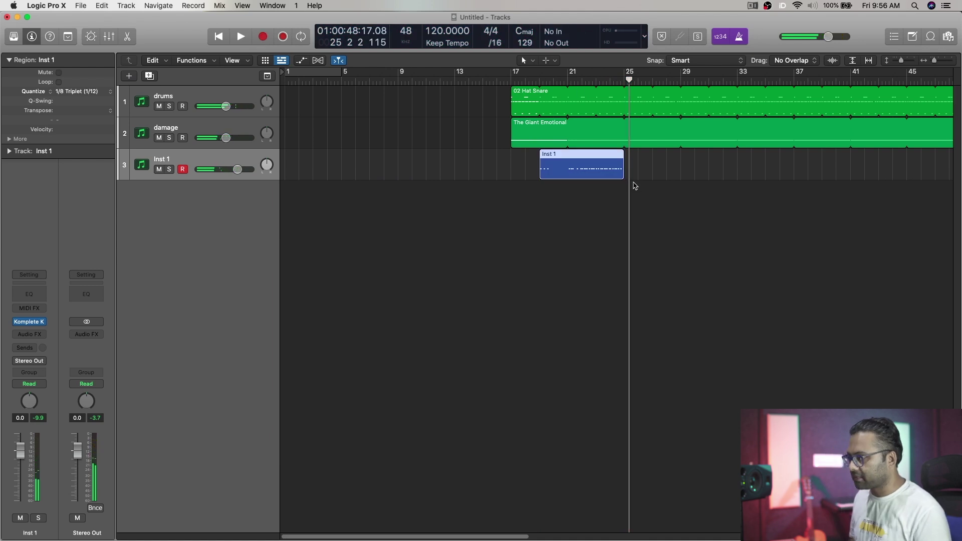
{"action": "left_click", "coordinate": [100, 92]}
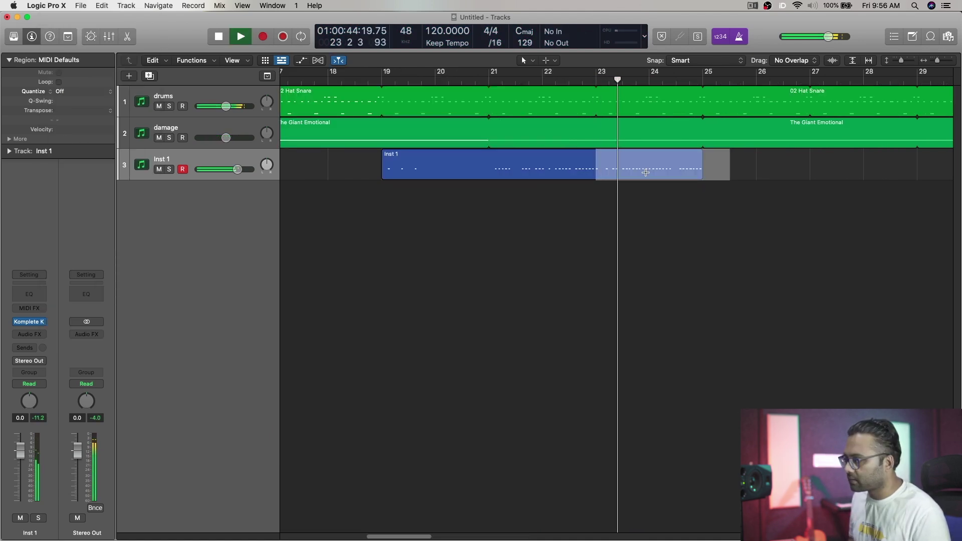
{"action": "left_click", "coordinate": [639, 159]}
{"action": "key", "text": "Left"}
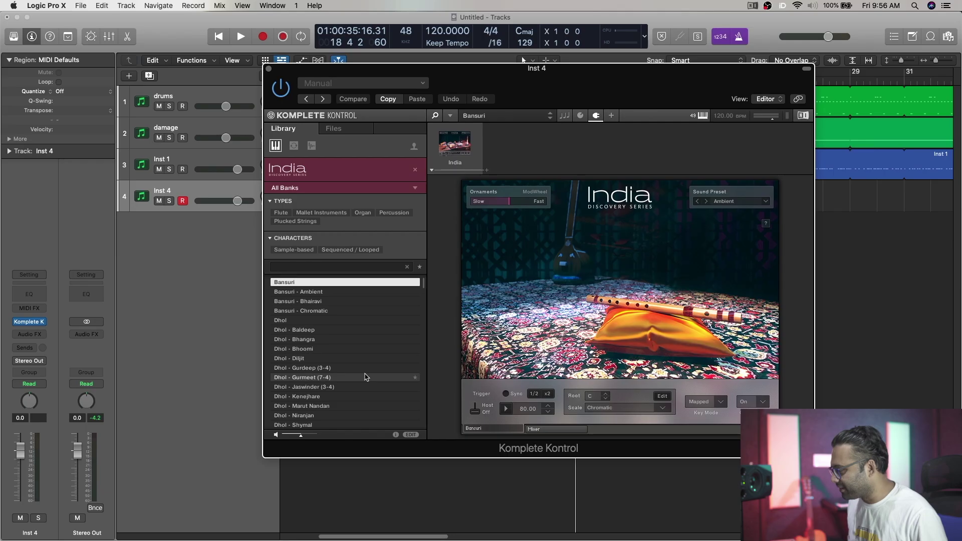
Search the India library for "sit", load the Sitar on the Inst 4 track and set its scale to Chromatic.
{"action": "left_click", "coordinate": [366, 377]}
{"action": "key", "text": "Up"}
{"action": "key", "text": "Up"}
{"action": "left_click", "coordinate": [306, 369]}
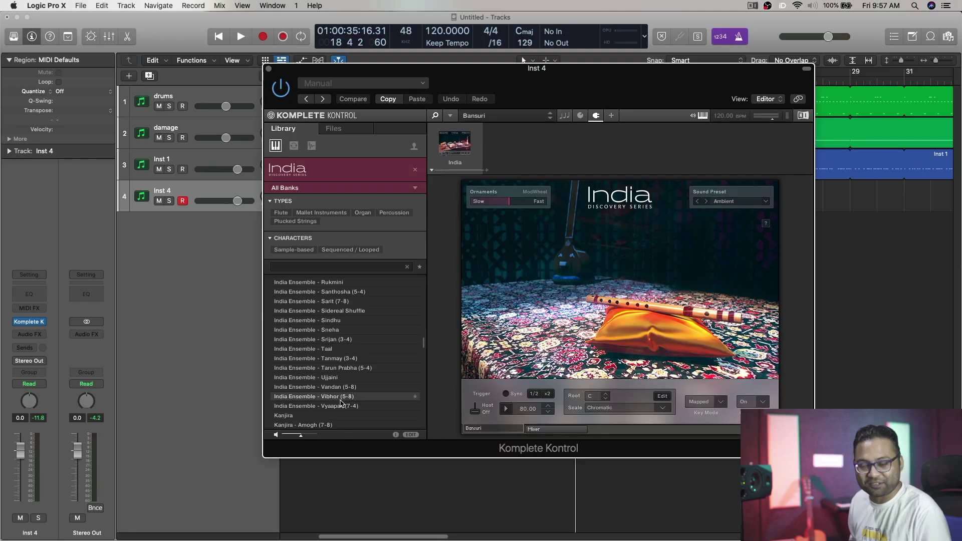
{"action": "scroll", "coordinate": [341, 402], "scroll_direction": "up", "scroll_amount": 20}
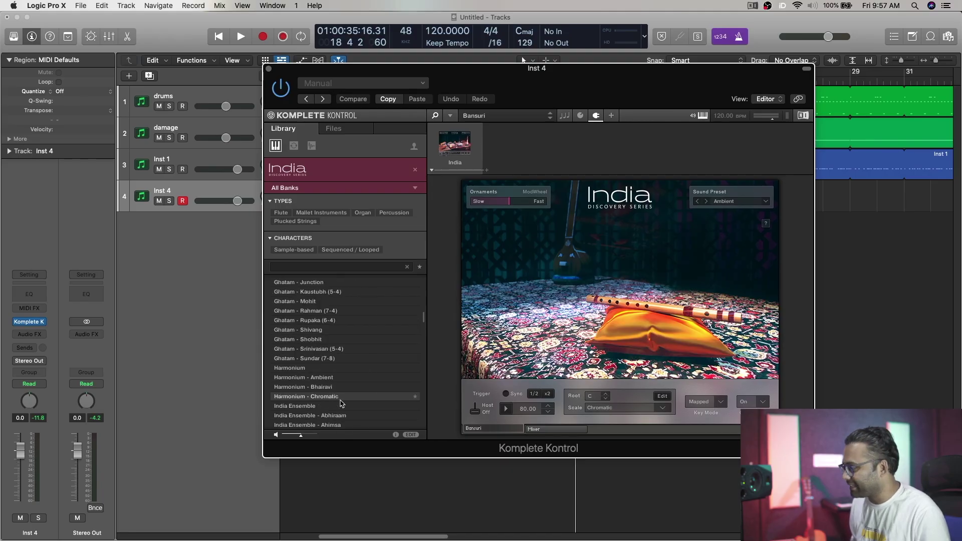
{"action": "left_click", "coordinate": [310, 268]}
{"action": "type", "text": "sit"}
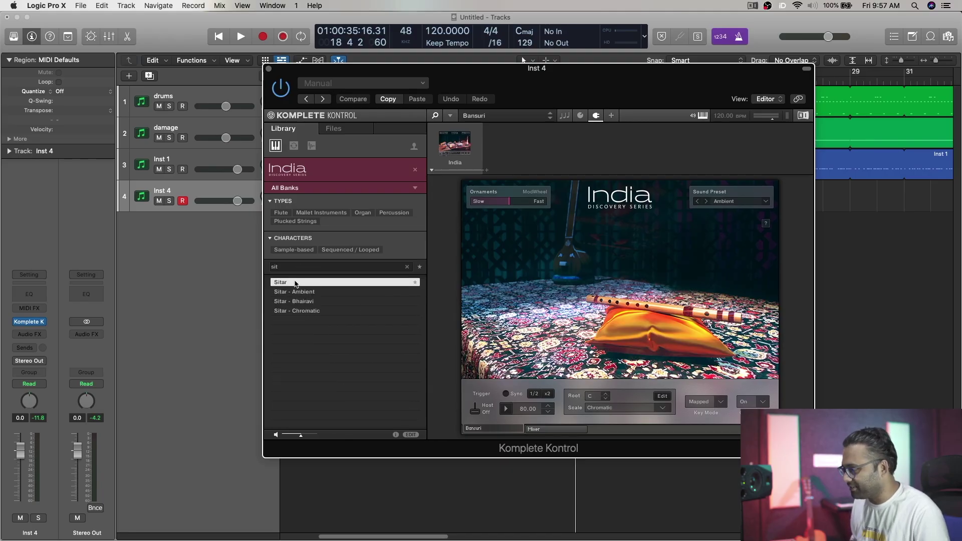
{"action": "left_click_drag", "start_coordinate": [570, 302], "coordinate": [570, 300]}
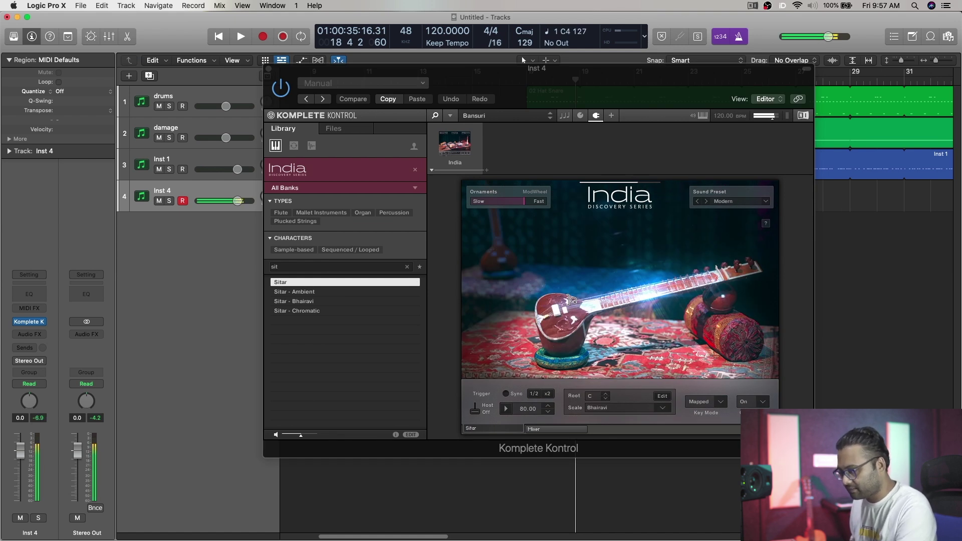
{"action": "left_click", "coordinate": [664, 408]}
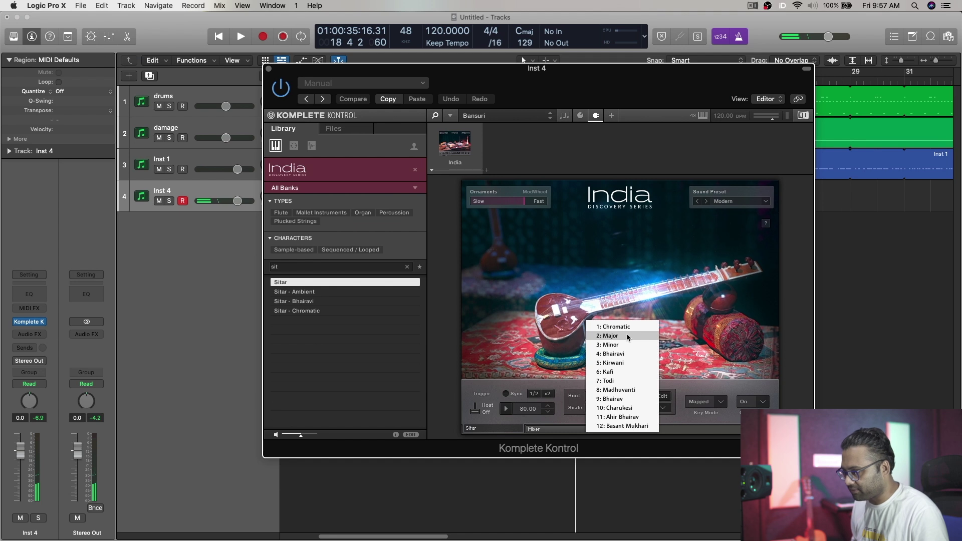
{"action": "left_click", "coordinate": [632, 329]}
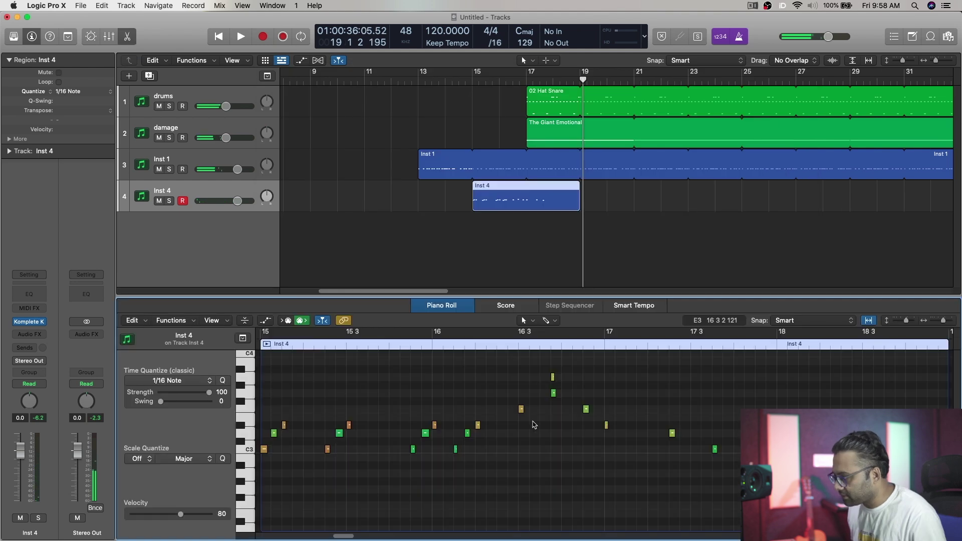
Remove the highest note from the sitar region starting at bar 15 and turn on looping for that region.
{"action": "scroll", "coordinate": [534, 424], "scroll_direction": "up", "scroll_amount": 3}
{"action": "left_click", "coordinate": [553, 435]}
{"action": "key", "text": "l"}
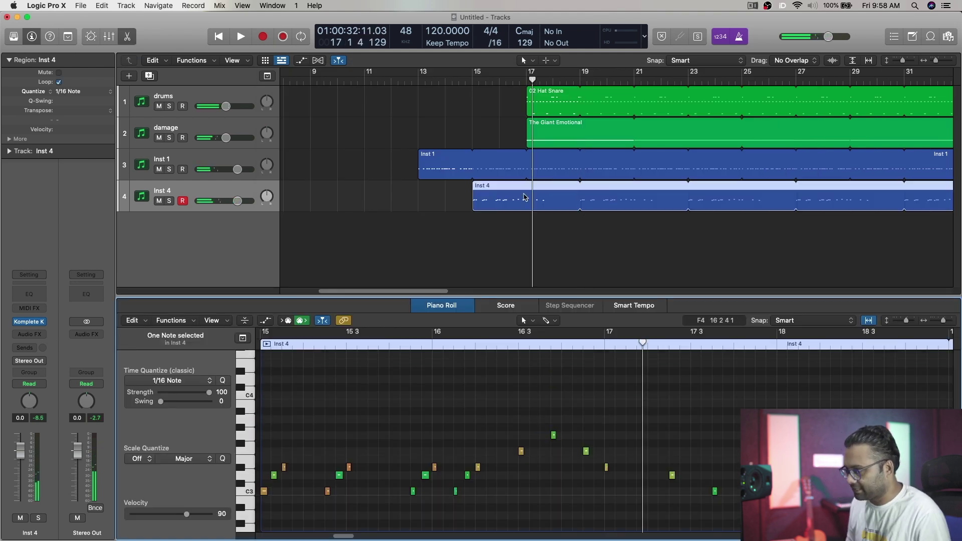
Lower the Inst 4 track's volume to -5.0 dB during playback and close the piano roll editor.
{"action": "key", "text": "space"}
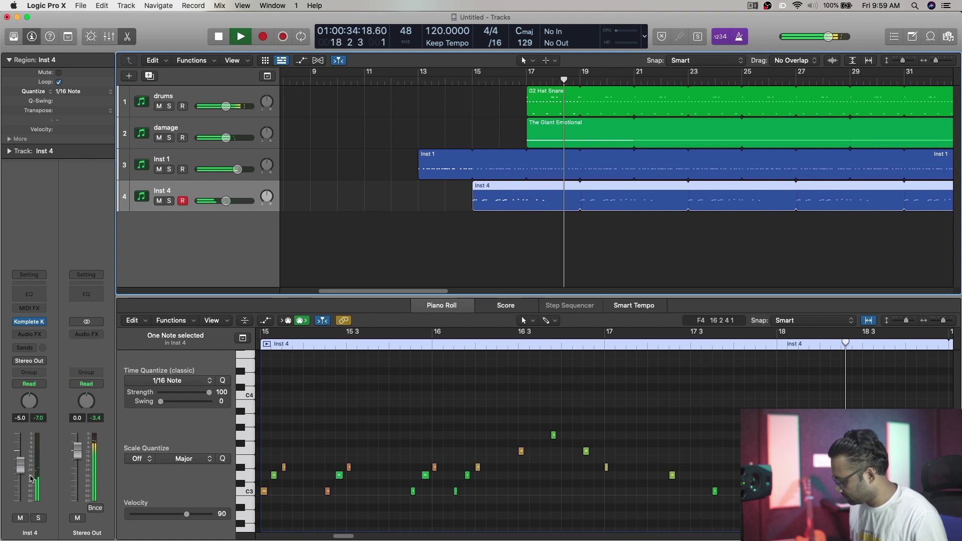
{"action": "key", "text": "e"}
{"action": "key", "text": "space"}
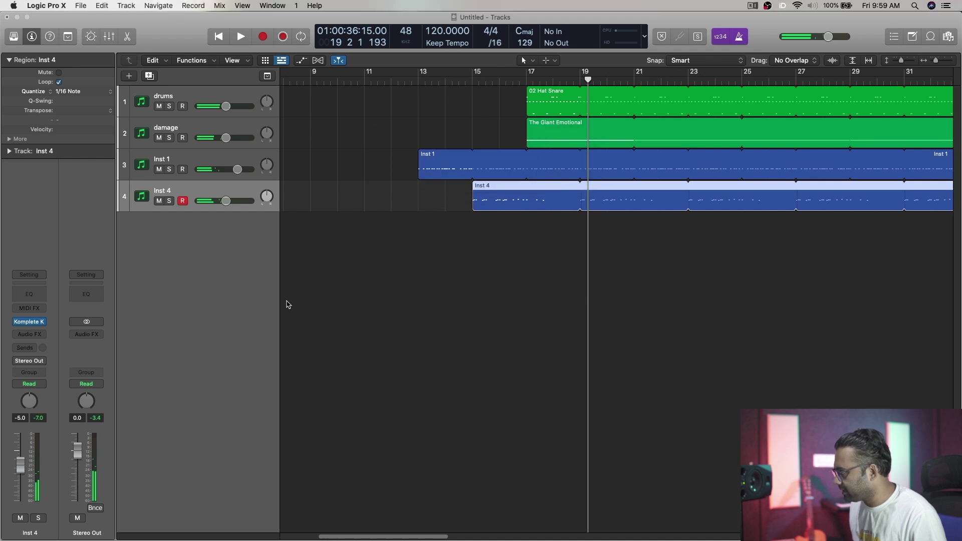
Add a fifth Komplete Kontrol instrument track and load the Bolon from the West Africa library.
{"action": "left_click", "coordinate": [33, 325]}
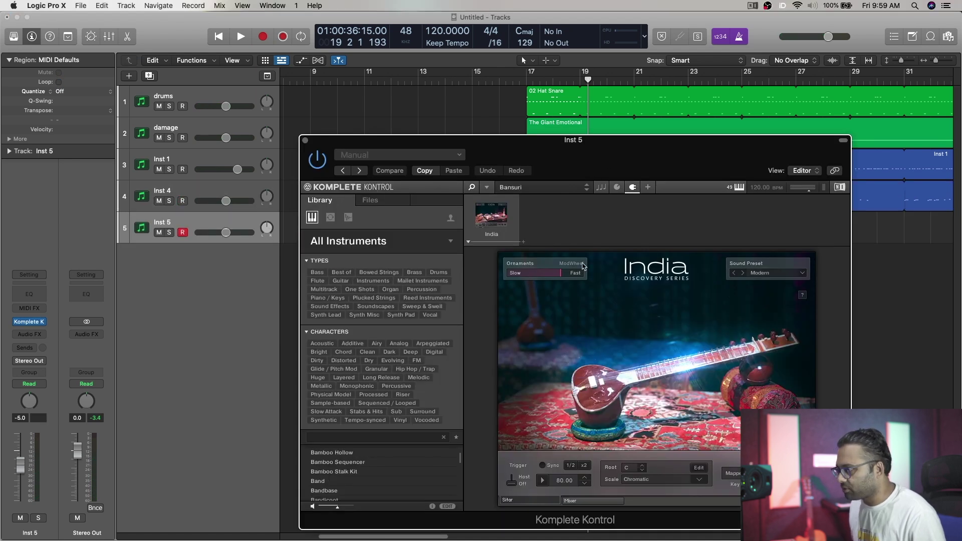
{"action": "left_click", "coordinate": [451, 241]}
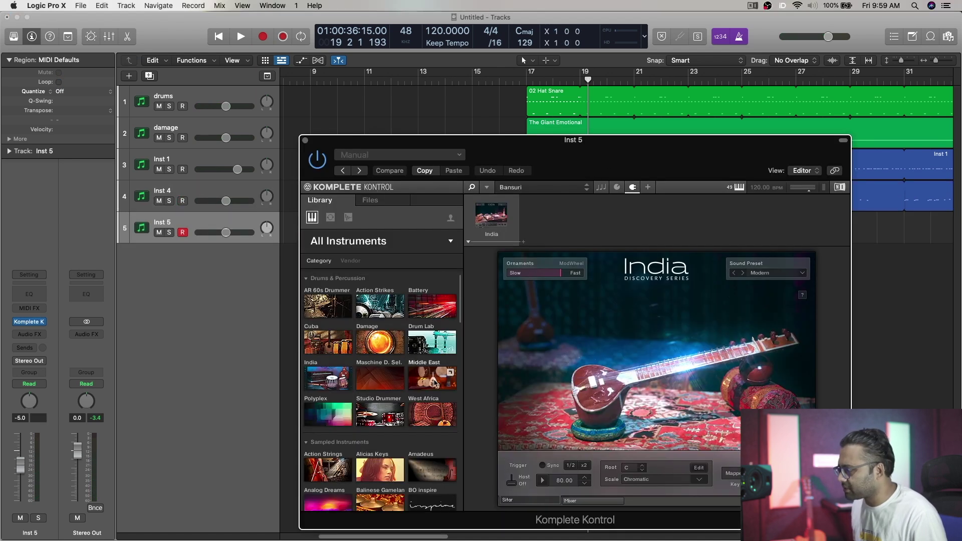
{"action": "left_click", "coordinate": [430, 421]}
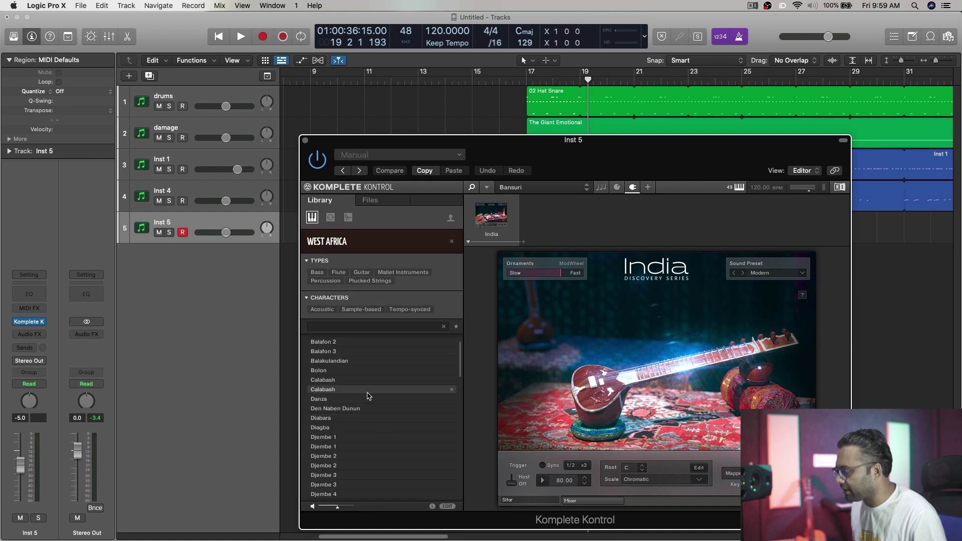
{"action": "left_click", "coordinate": [345, 372]}
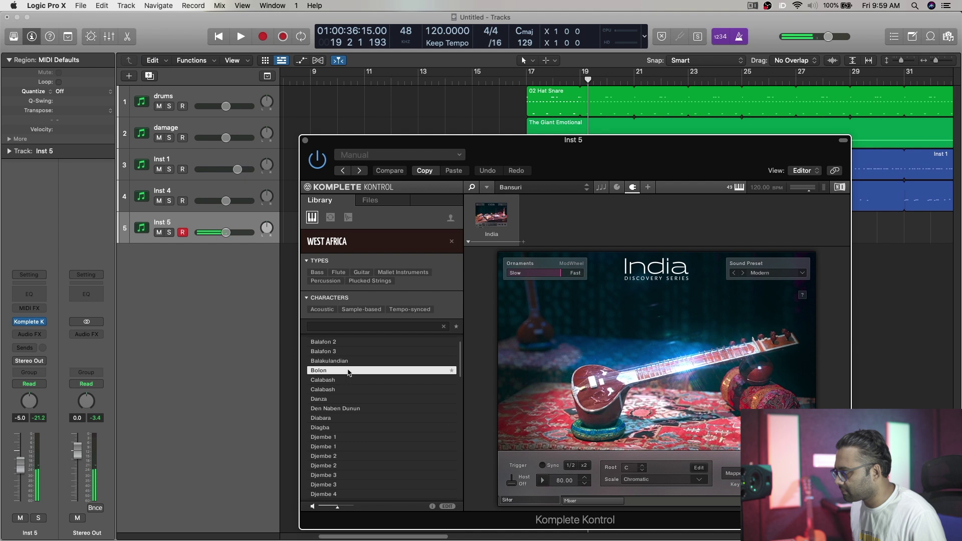
{"action": "left_click_drag", "start_coordinate": [555, 383], "coordinate": [557, 384]}
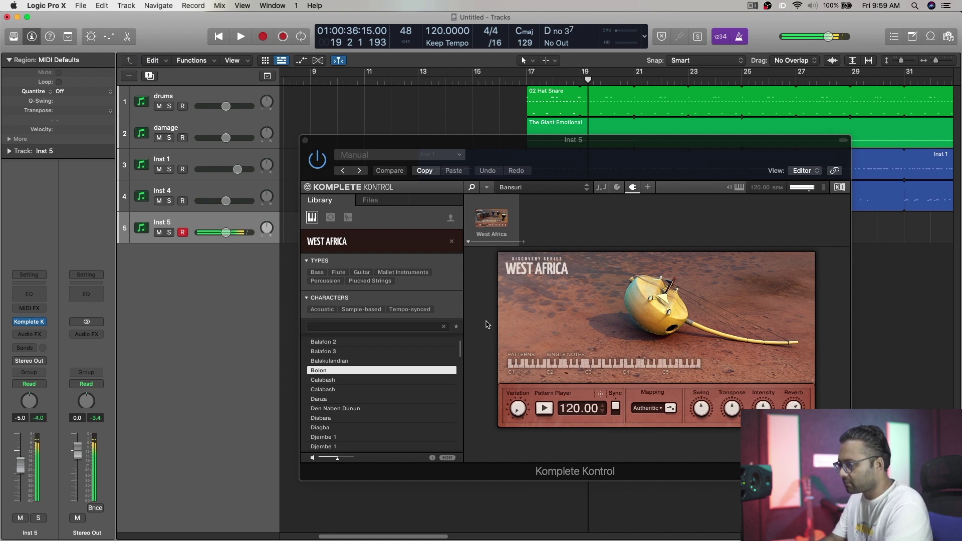
Load the Deep Impact preset from the Polyplex library and switch it to the full Reaktor view.
{"action": "left_click", "coordinate": [451, 237]}
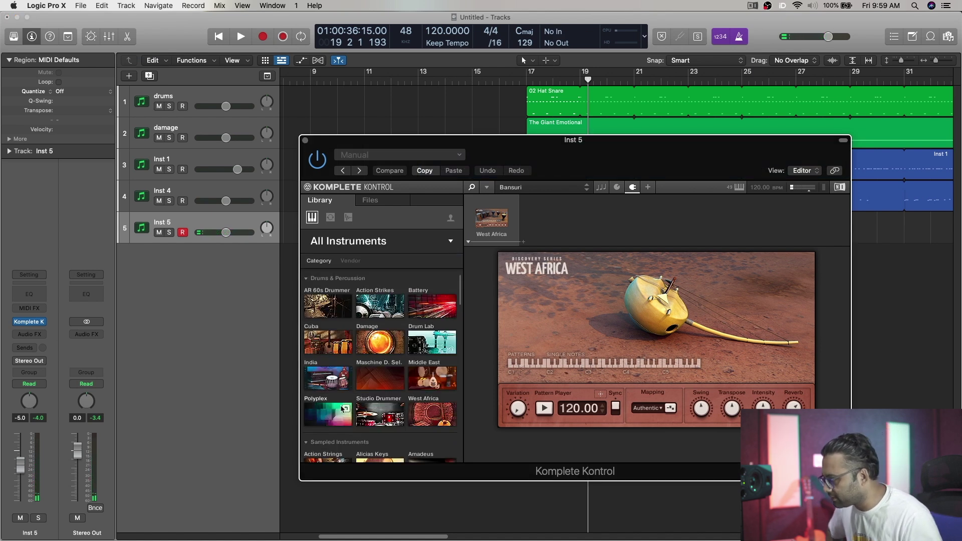
{"action": "left_click", "coordinate": [332, 413]}
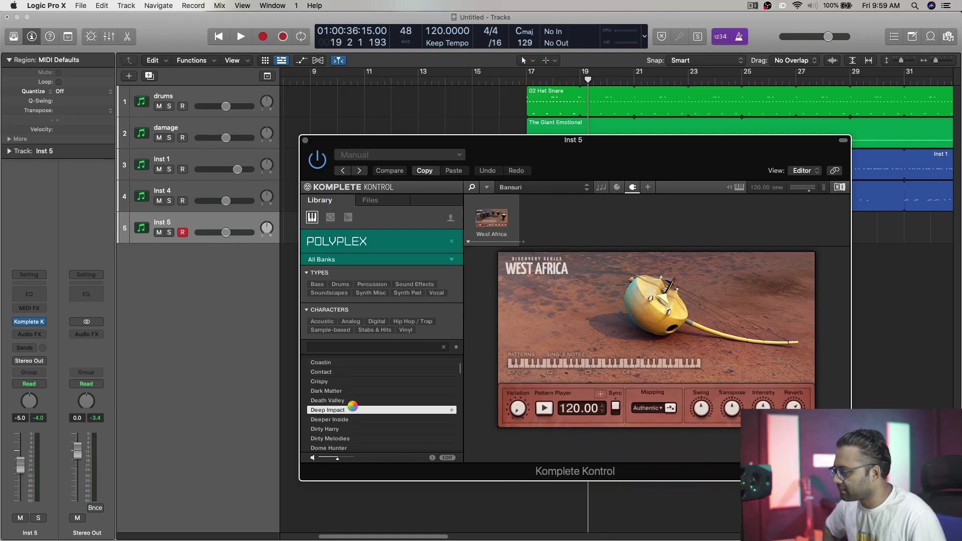
{"action": "left_click_drag", "start_coordinate": [765, 168], "coordinate": [580, 150]}
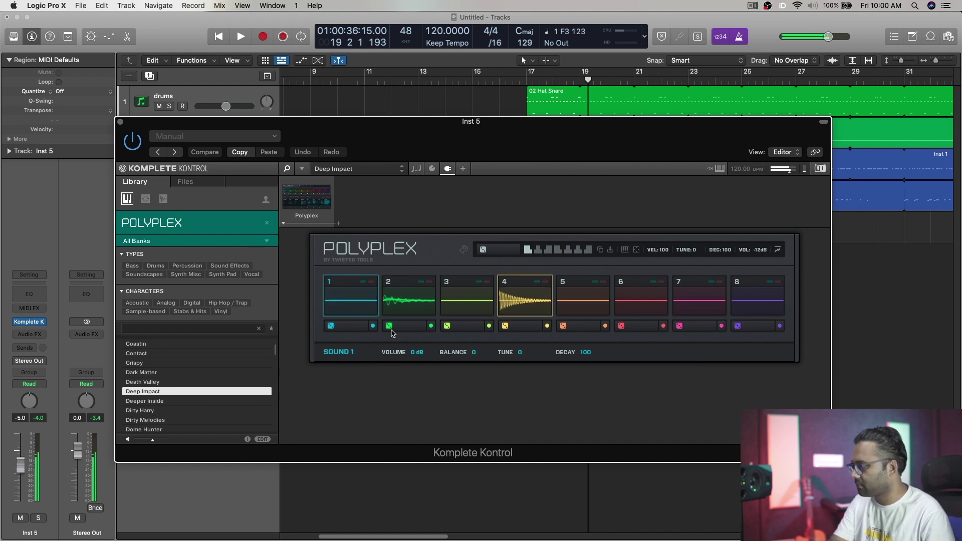
{"action": "left_click", "coordinate": [302, 168]}
{"action": "mouse_move", "coordinate": [344, 236]}
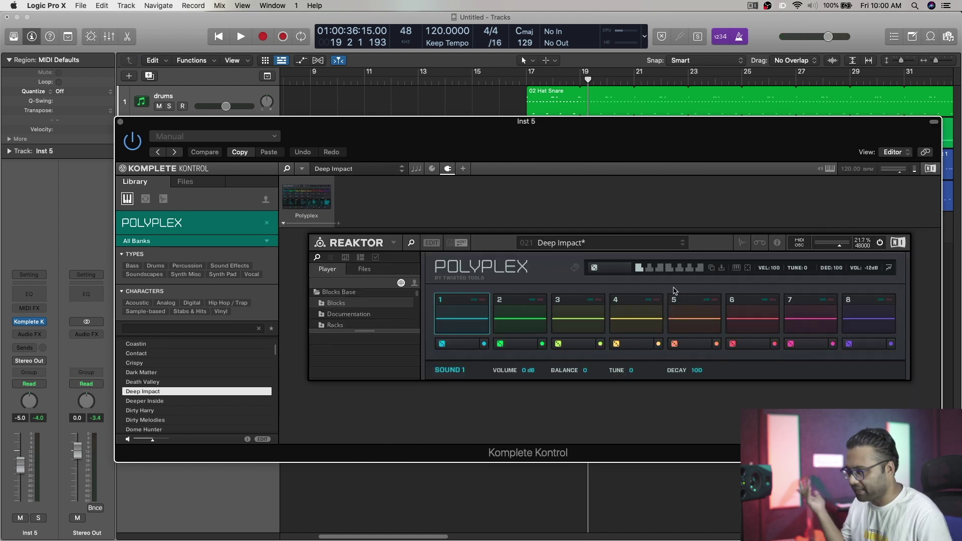
Audition several presets in the Analog Dreams library and load Blue Poly Pad on the Inst 5 track.
{"action": "left_click", "coordinate": [266, 222]}
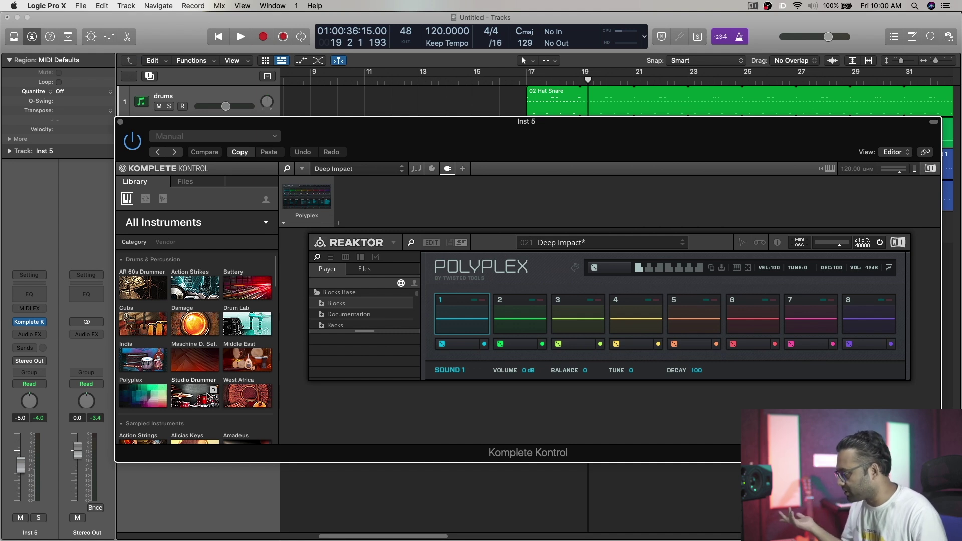
{"action": "scroll", "coordinate": [275, 276], "scroll_direction": "down", "scroll_amount": 5}
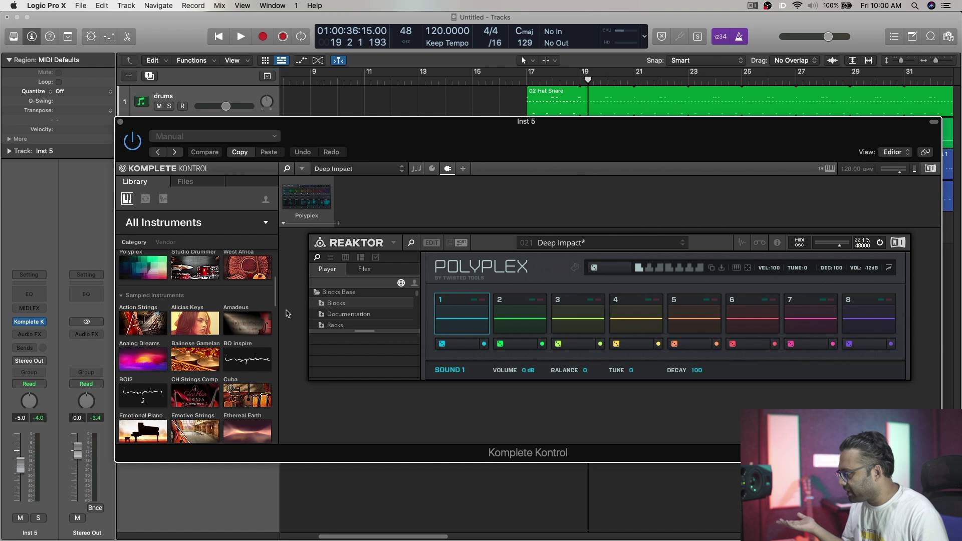
{"action": "left_click", "coordinate": [143, 364]}
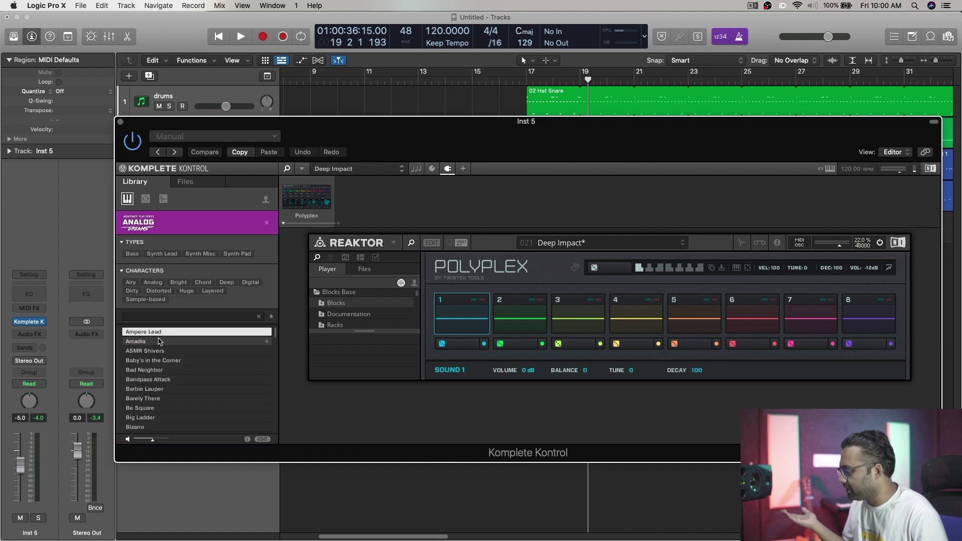
{"action": "left_click", "coordinate": [184, 360]}
{"action": "left_click", "coordinate": [180, 379]}
{"action": "left_click", "coordinate": [180, 388]}
{"action": "left_click", "coordinate": [179, 398]}
{"action": "left_click", "coordinate": [179, 408]}
{"action": "left_click", "coordinate": [179, 418]}
{"action": "scroll", "coordinate": [180, 416], "scroll_direction": "down", "scroll_amount": 3}
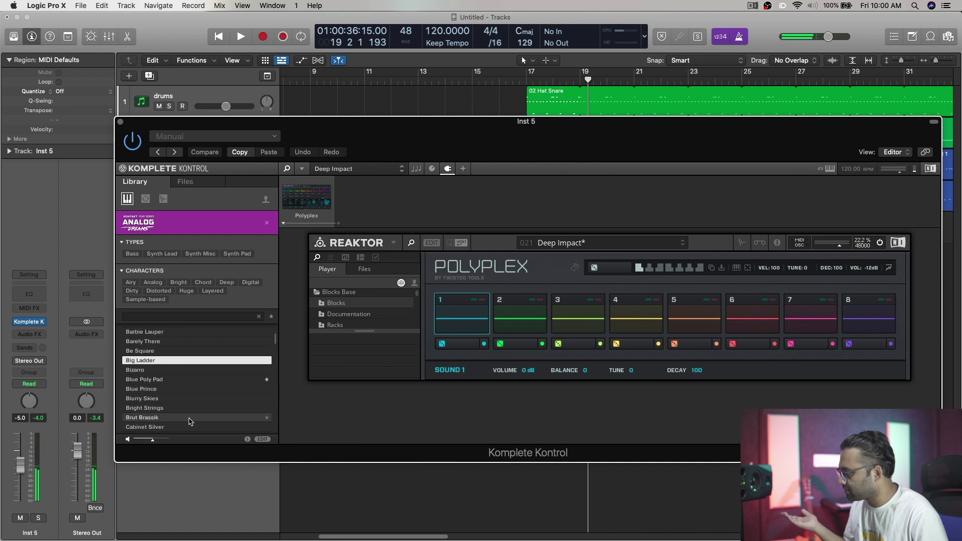
{"action": "left_click", "coordinate": [177, 380]}
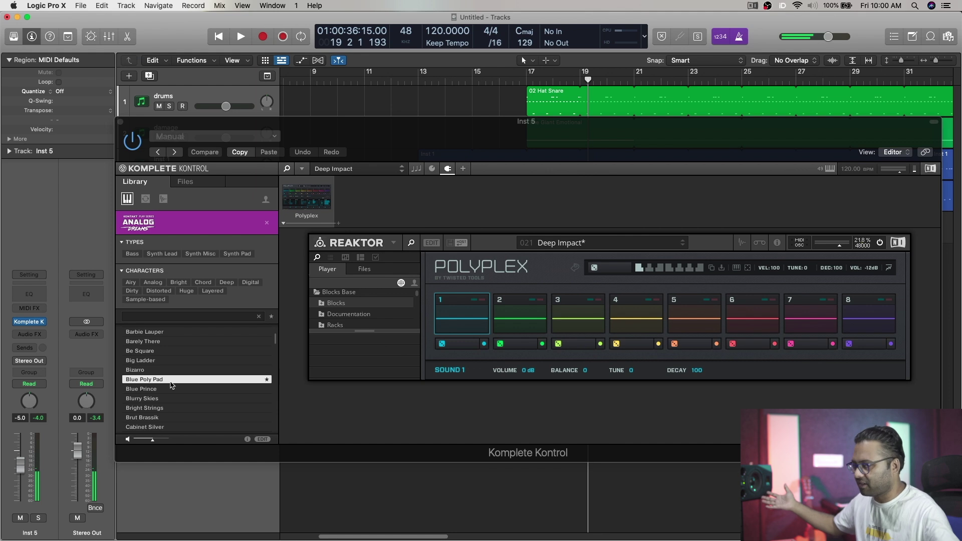
Switch the Analog Dreams instrument from the full Kontakt player to its compact view and reposition the plug-in window.
{"action": "left_click", "coordinate": [301, 169]}
{"action": "mouse_move", "coordinate": [337, 216]}
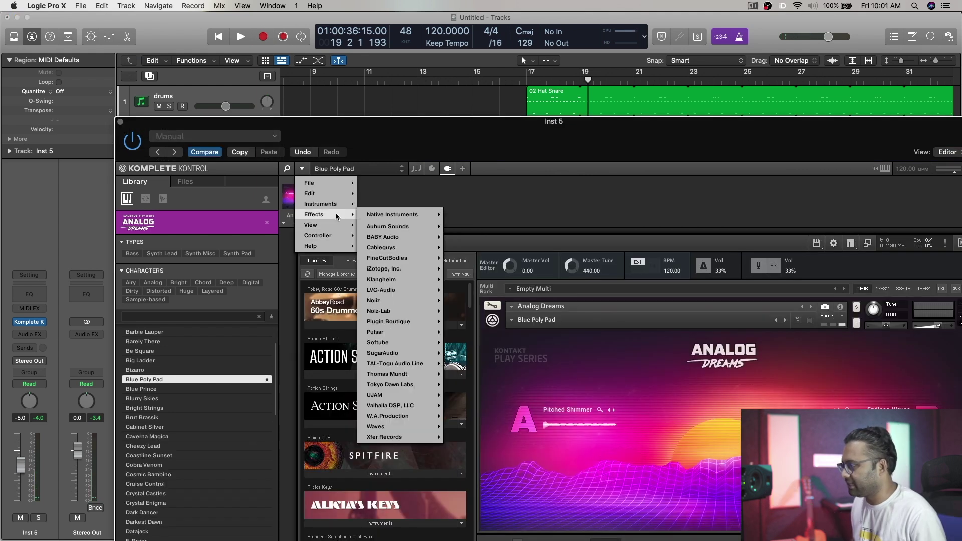
{"action": "left_click", "coordinate": [398, 280]}
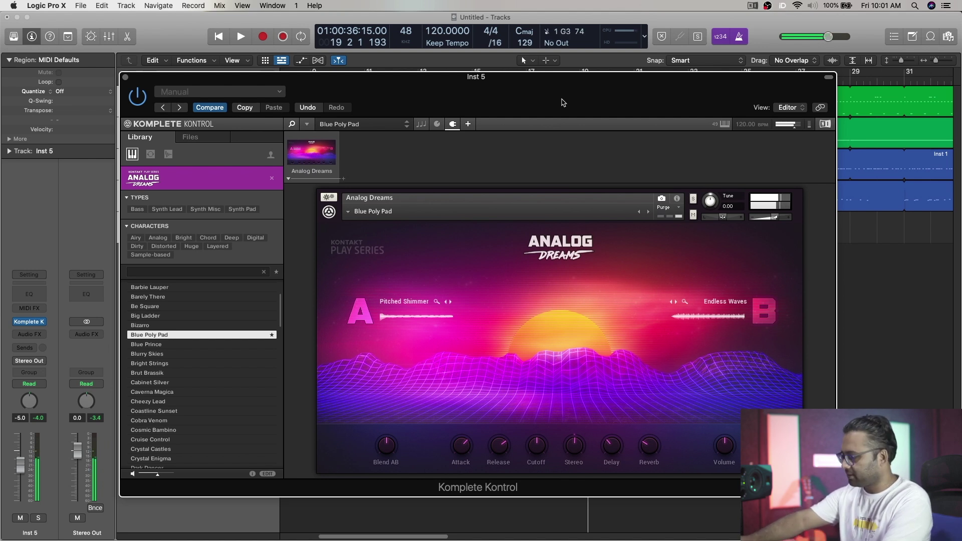
{"action": "left_click_drag", "start_coordinate": [563, 102], "coordinate": [609, 111]}
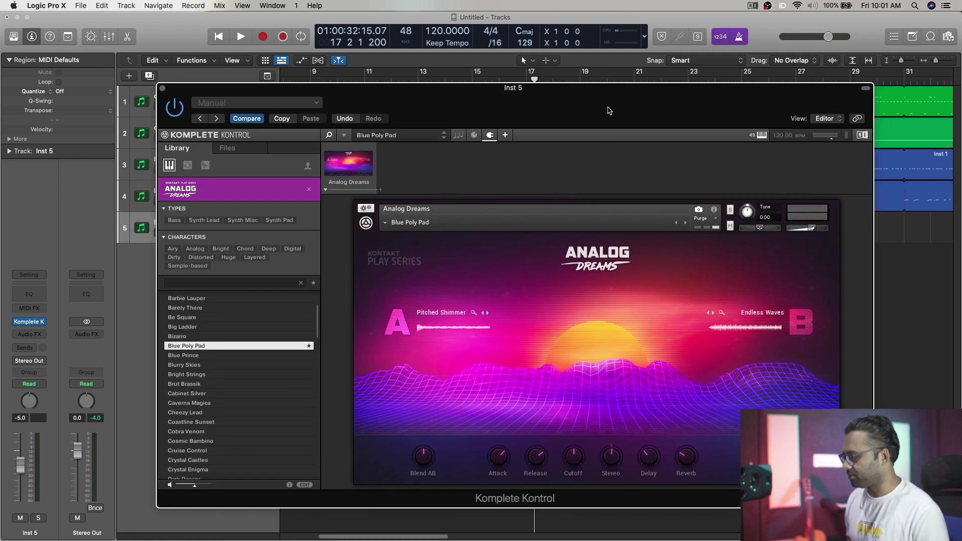
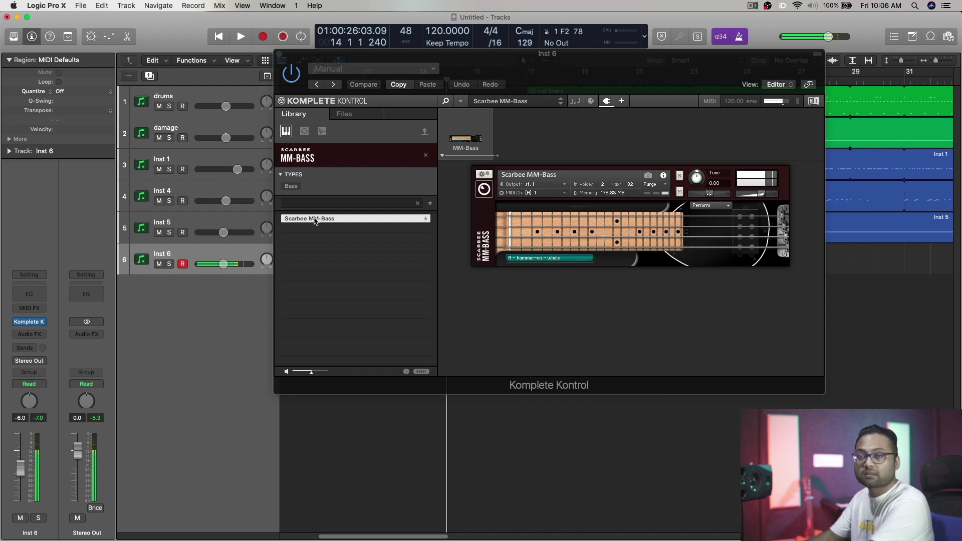
Insert Guitar Rig 5 FX as an audio effect on the Inst 6 bass track and filter its presets to Bass Amps.
{"action": "left_click", "coordinate": [29, 334]}
{"action": "mouse_move", "coordinate": [47, 519]}
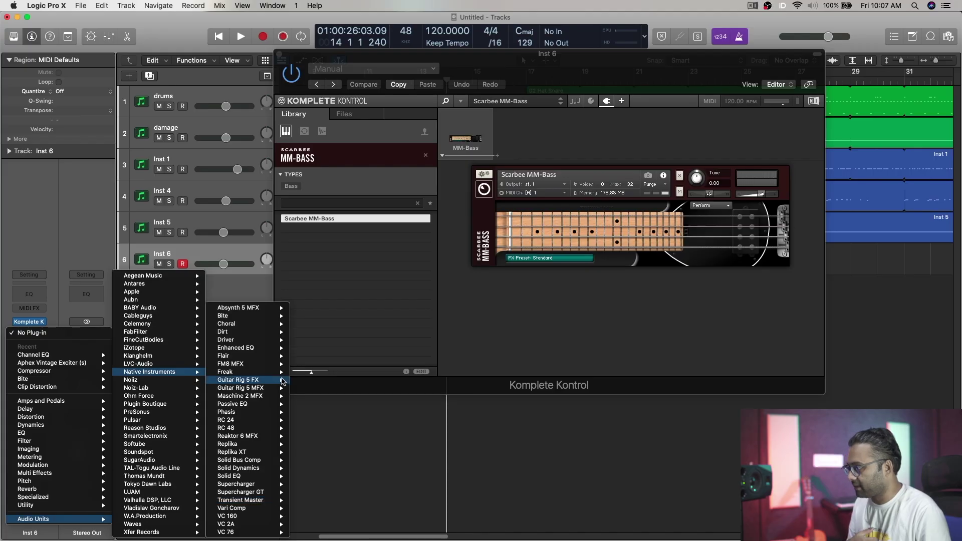
{"action": "left_click", "coordinate": [309, 379]}
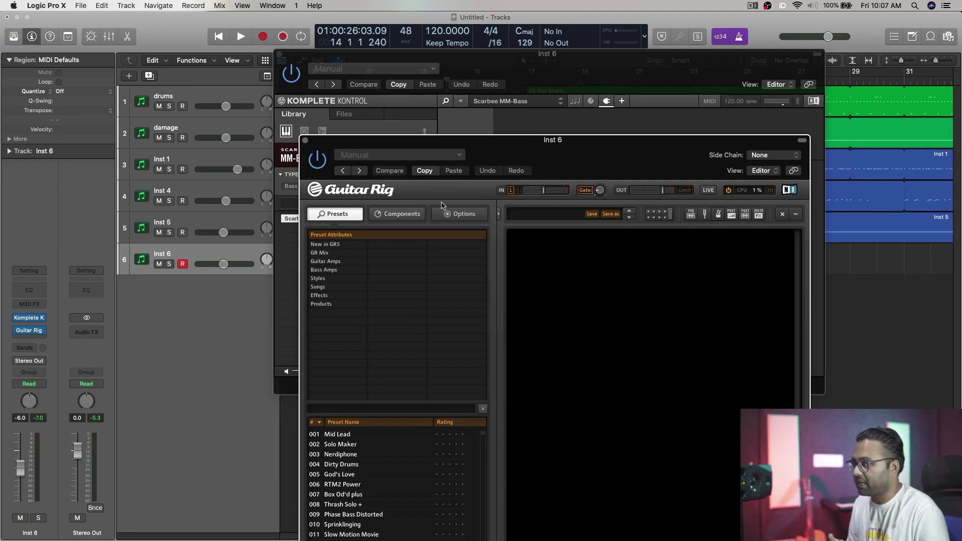
{"action": "left_click_drag", "start_coordinate": [587, 172], "coordinate": [598, 82]}
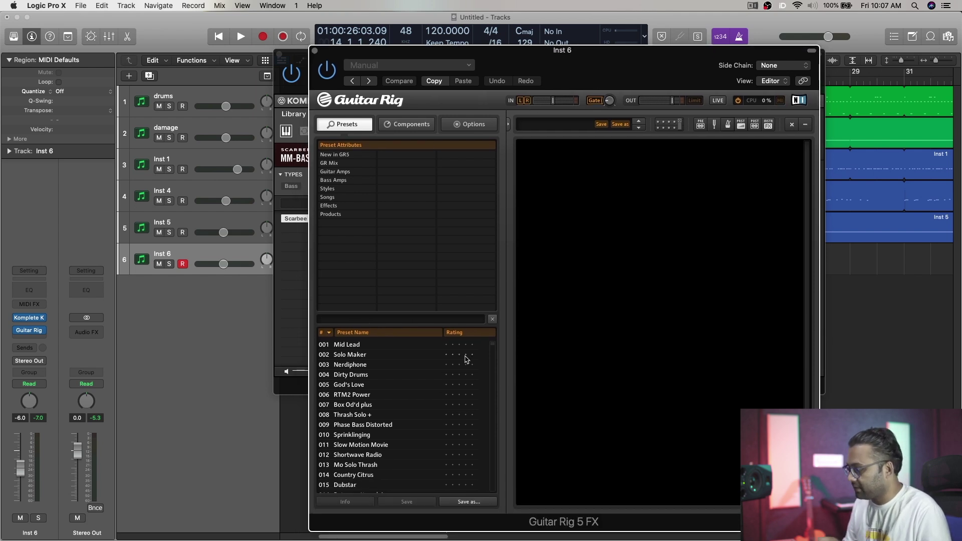
{"action": "left_click", "coordinate": [333, 180]}
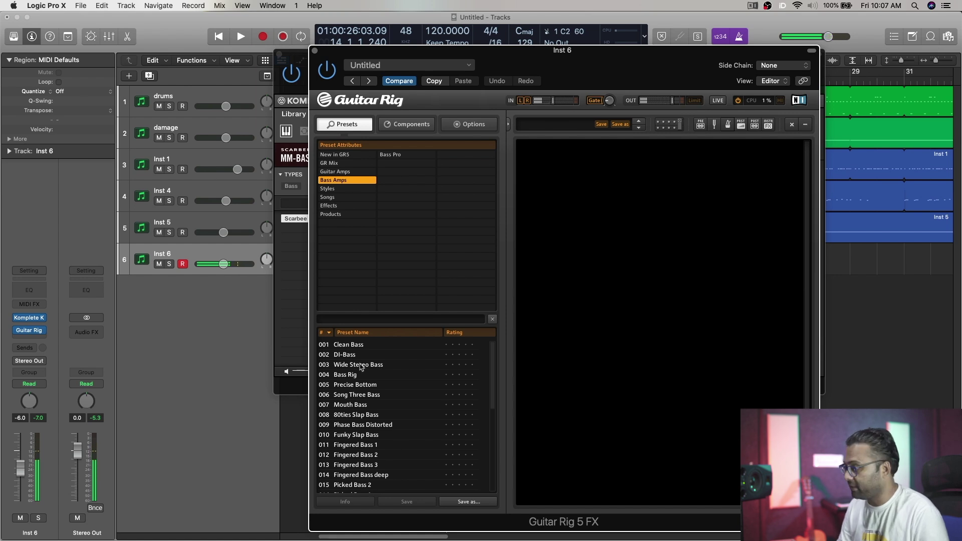
Pick a Bass Amps preset, close the plug-in windows, and record a bass part on Inst 6 over bars 15 to 23.
{"action": "key", "text": "Down"}
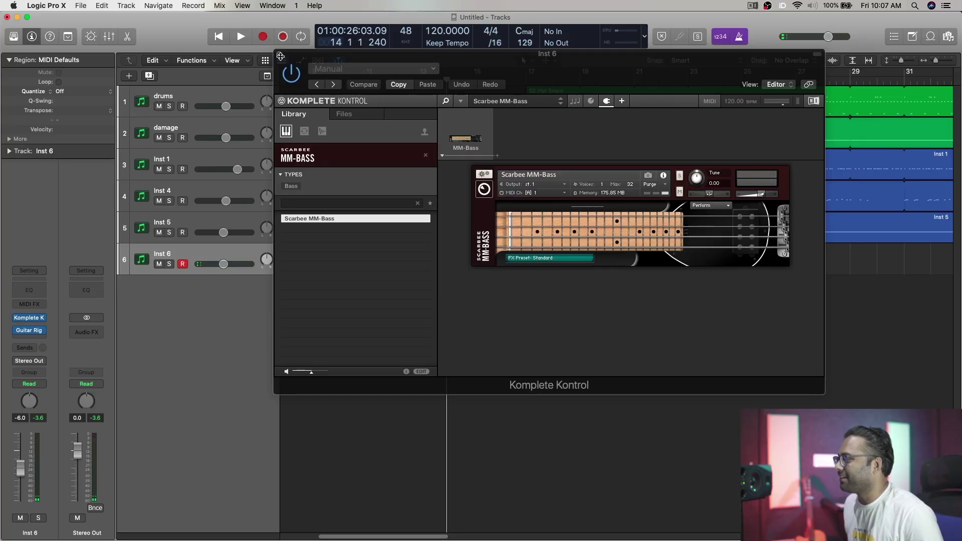
{"action": "key", "text": "super+w"}
{"action": "key", "text": "space"}
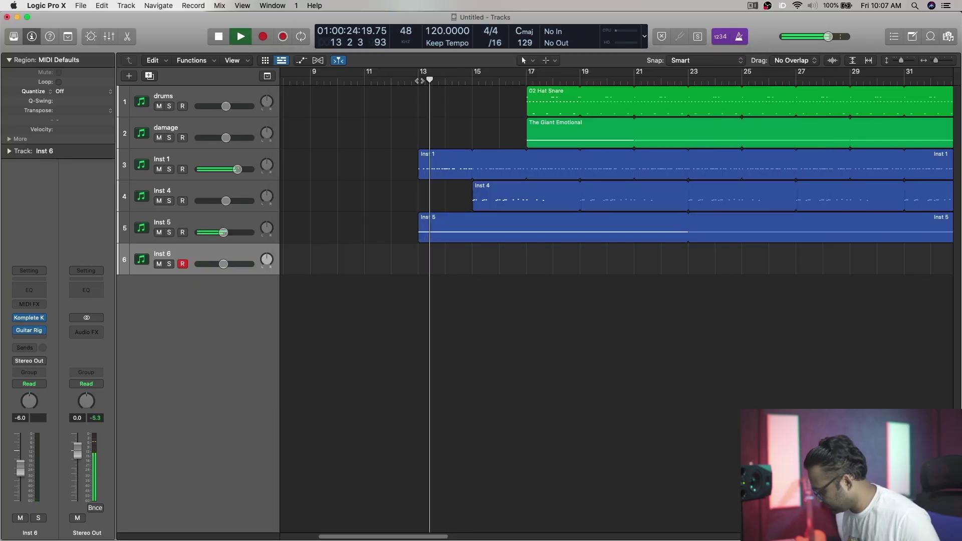
{"action": "key", "text": "r"}
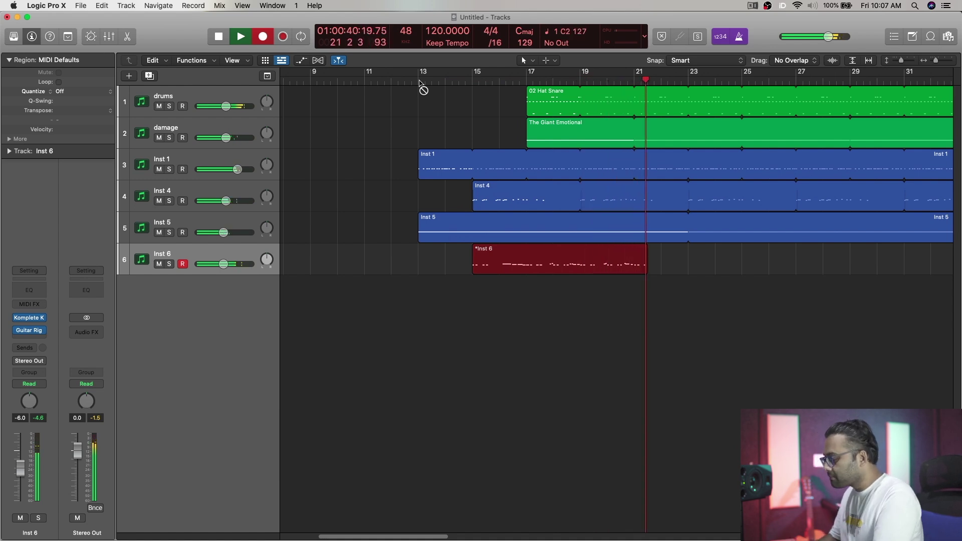
{"action": "key", "text": "space"}
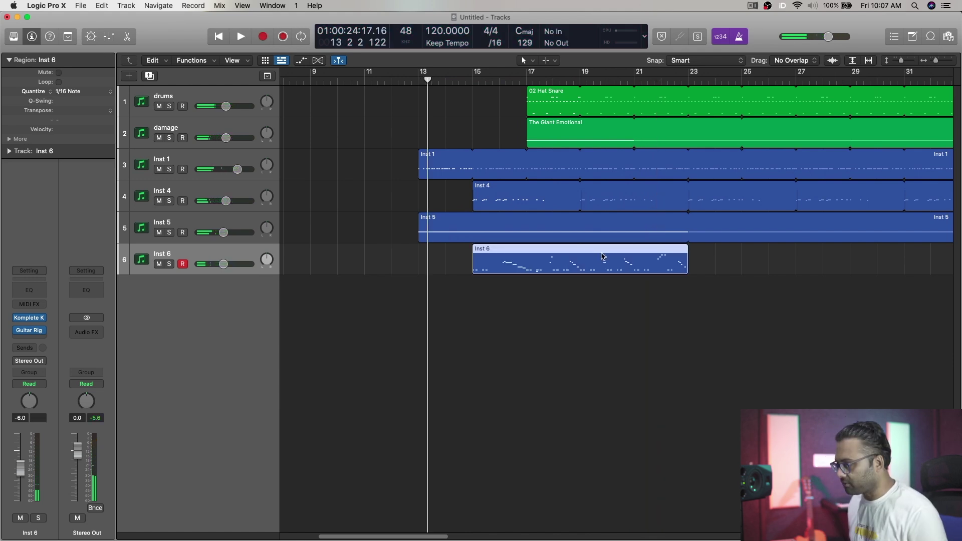
Split the Inst 6 bass region at bar 17 with the second part looped, and lower the track volume to -11.0 dB.
{"action": "key", "text": "l"}
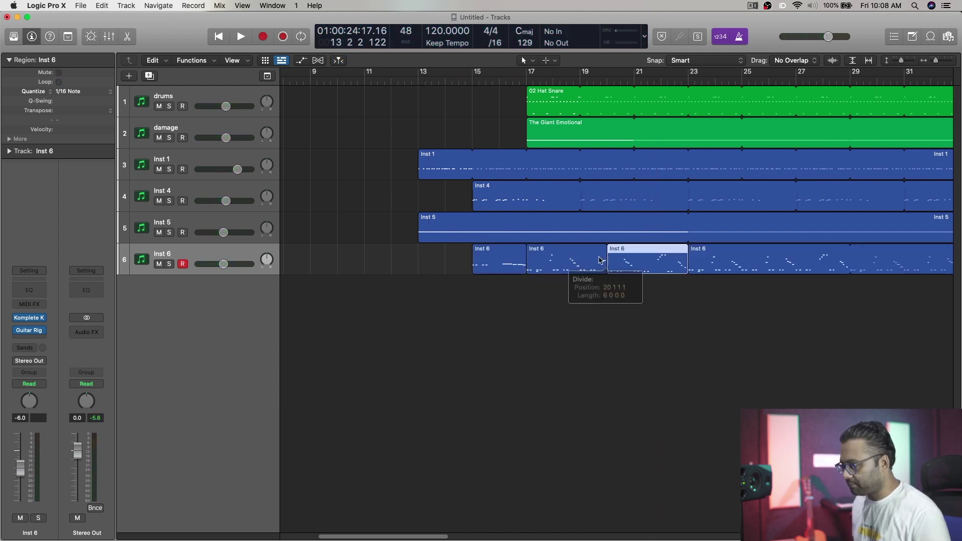
{"action": "double_click", "coordinate": [580, 257]}
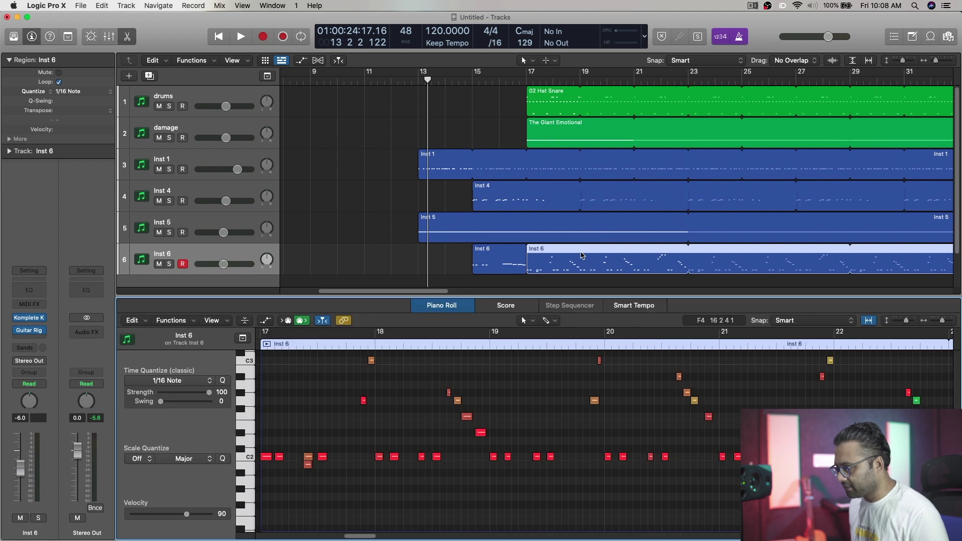
{"action": "left_click", "coordinate": [379, 457]}
{"action": "key", "text": "space"}
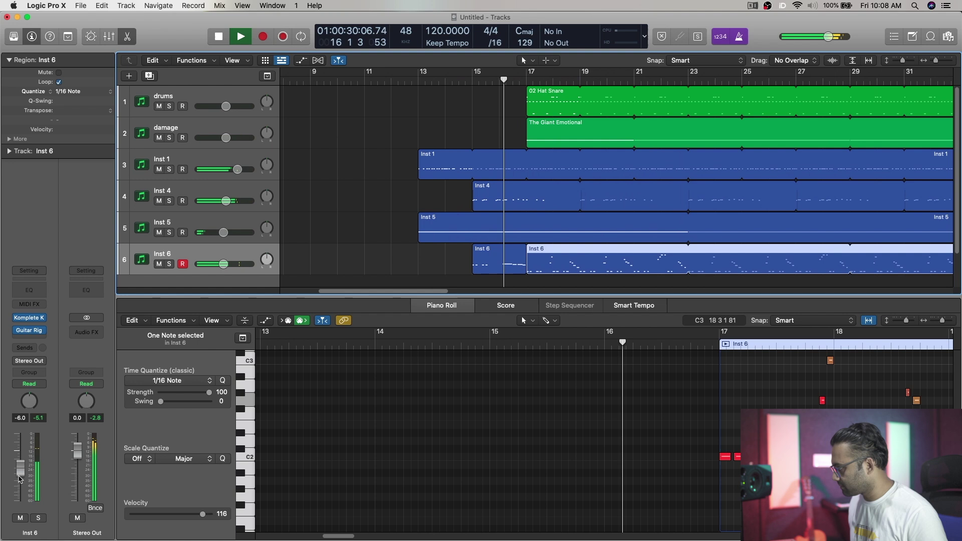
{"action": "left_click_drag", "start_coordinate": [20, 469], "coordinate": [23, 490]}
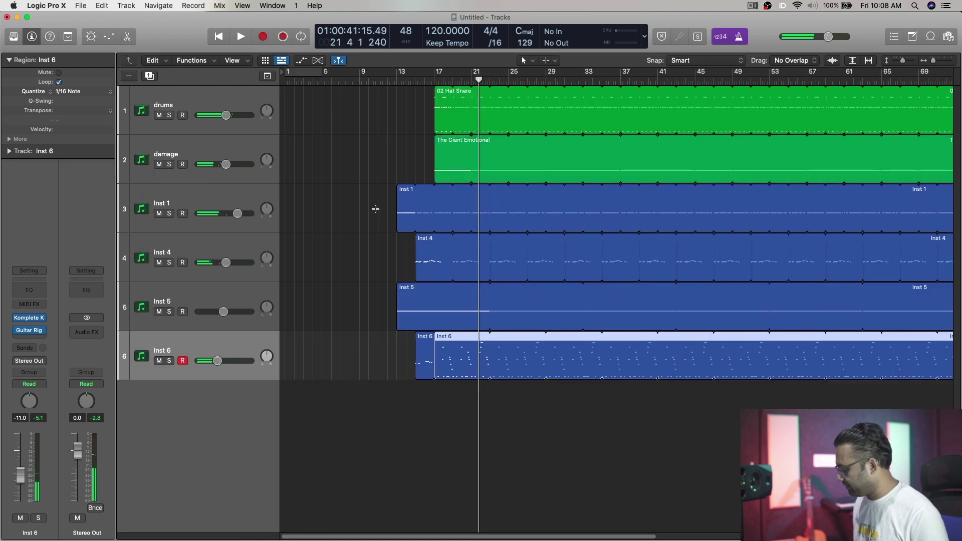
Add a new instrument track below Inst 6, remove its Guitar Rig effect and open its Komplete Kontrol instrument.
{"action": "double_click", "coordinate": [161, 453]}
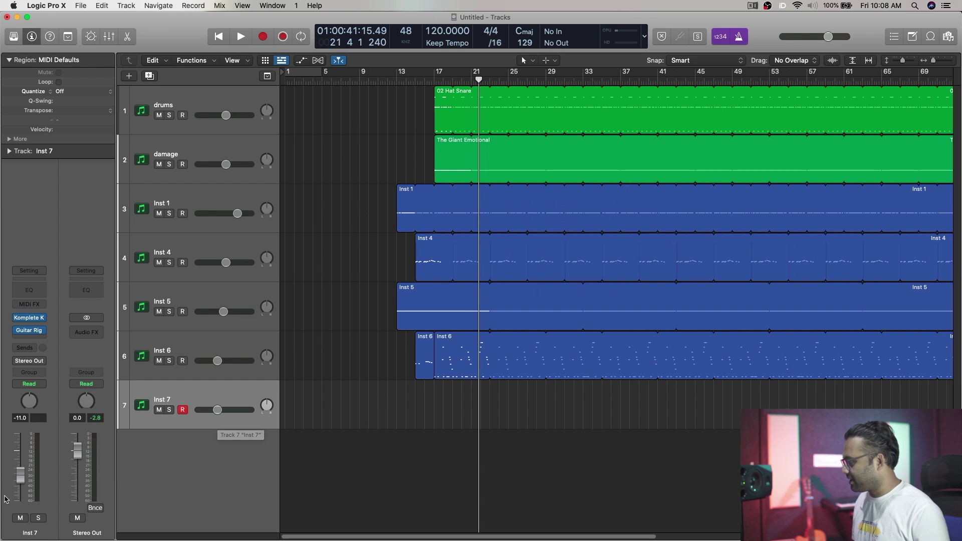
{"action": "left_click", "coordinate": [29, 330]}
{"action": "left_click", "coordinate": [55, 327]}
{"action": "left_click", "coordinate": [30, 322]}
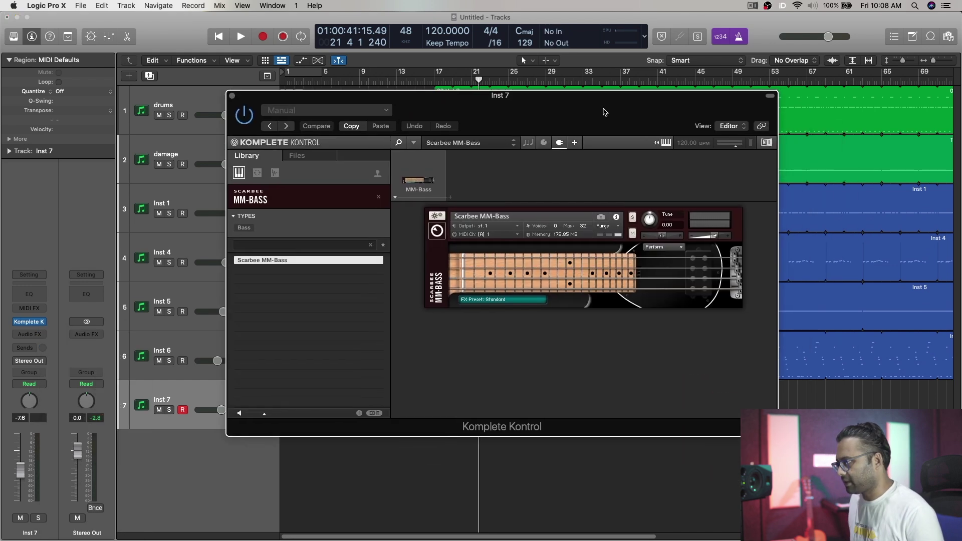
Clear the MM-Bass selection in the Inst 7 instrument browser and open the Scarbee Vintage Keys library.
{"action": "left_click", "coordinate": [379, 197]}
{"action": "left_click", "coordinate": [379, 197]}
{"action": "scroll", "coordinate": [298, 350], "scroll_direction": "down", "scroll_amount": 5}
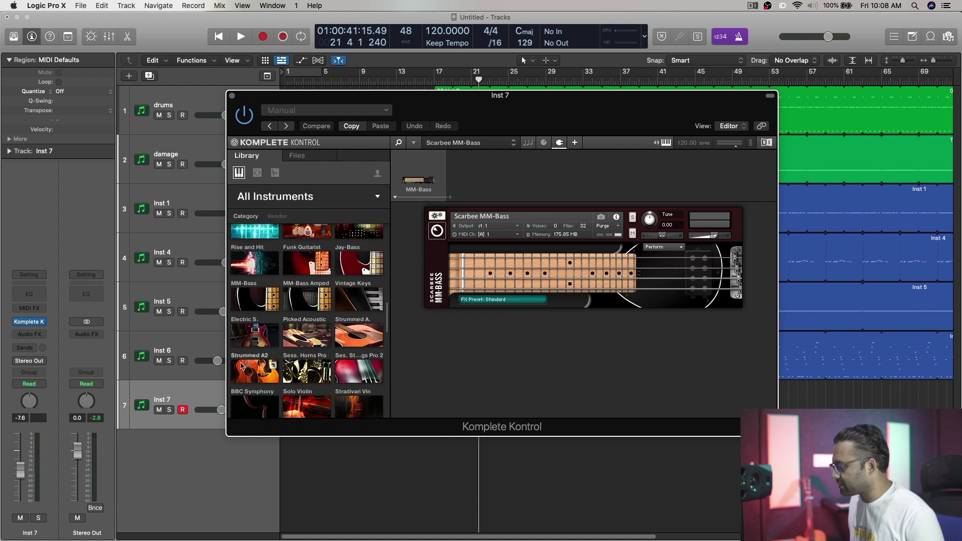
{"action": "left_click", "coordinate": [355, 306]}
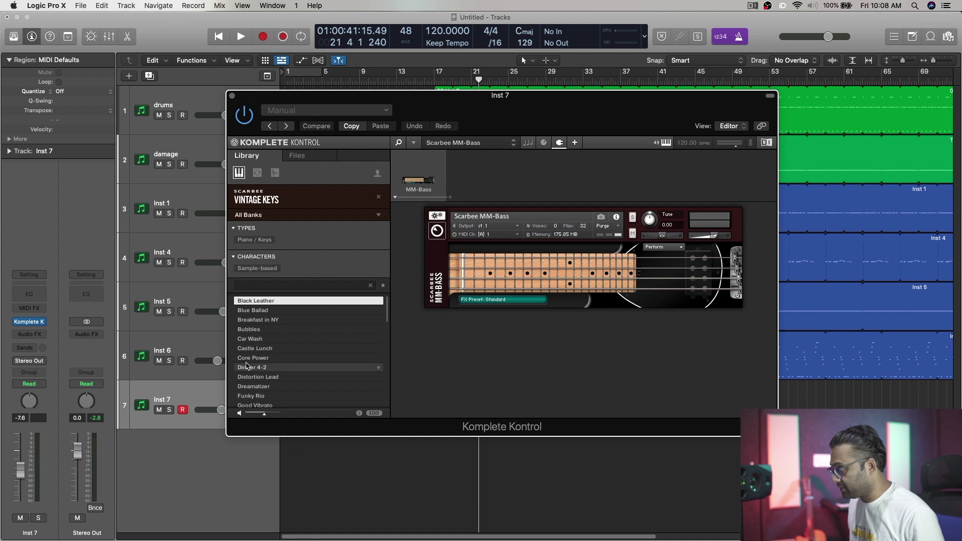
Audition the Vintage Keys presets from Blue Ballad to Funky Rio, load Funky Rio and close the plug-in window.
{"action": "key", "text": "Down"}
{"action": "key", "text": "Down"}
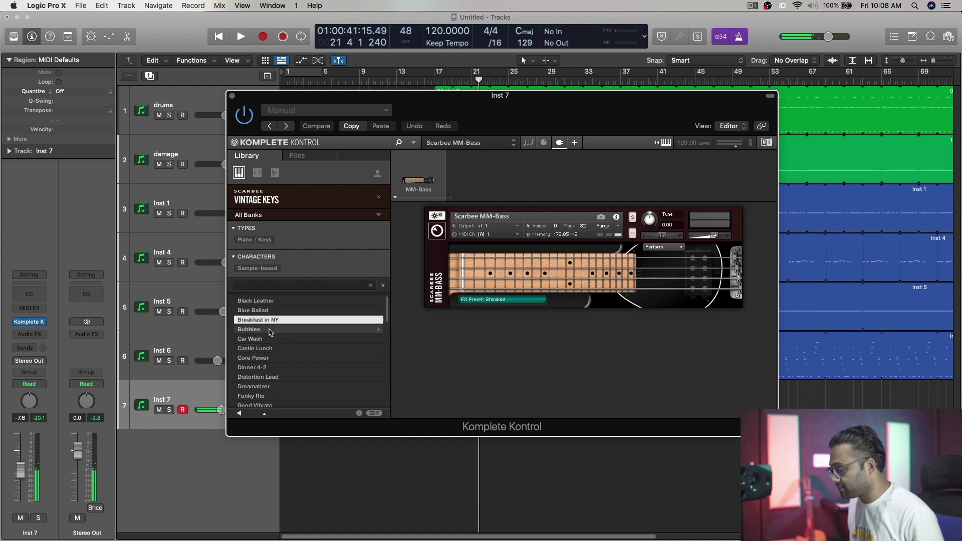
{"action": "key", "text": "Down"}
{"action": "key", "text": "Down"}
{"action": "key", "text": "Down"}
{"action": "key", "text": "Down"}
{"action": "key", "text": "Down"}
{"action": "key", "text": "Down"}
{"action": "key", "text": "Down"}
{"action": "key", "text": "Down"}
{"action": "left_click_drag", "start_coordinate": [496, 279], "coordinate": [496, 279]}
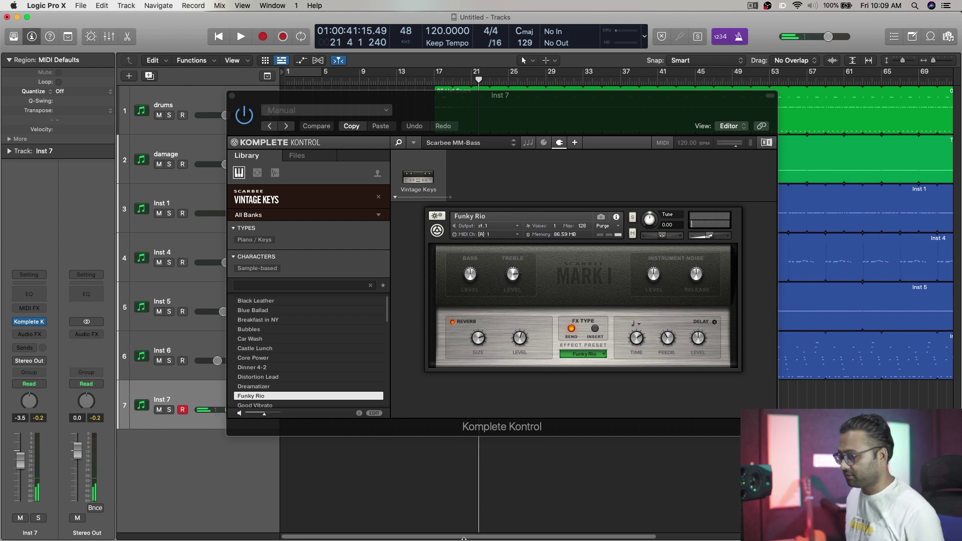
{"action": "left_click", "coordinate": [232, 96]}
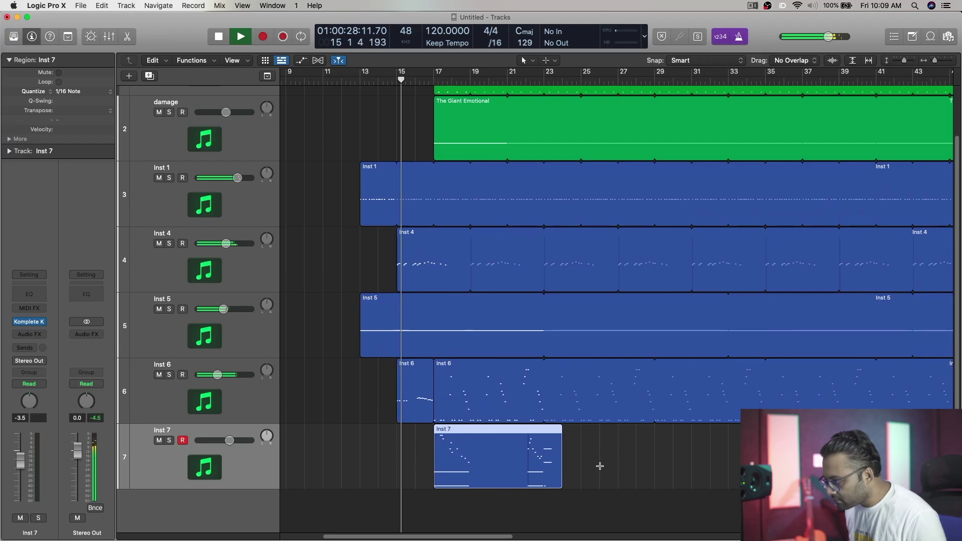
Delete the part of the Inst 7 region after bar 23 and loop the remaining region.
{"action": "left_click_drag", "start_coordinate": [597, 463], "coordinate": [543, 473]}
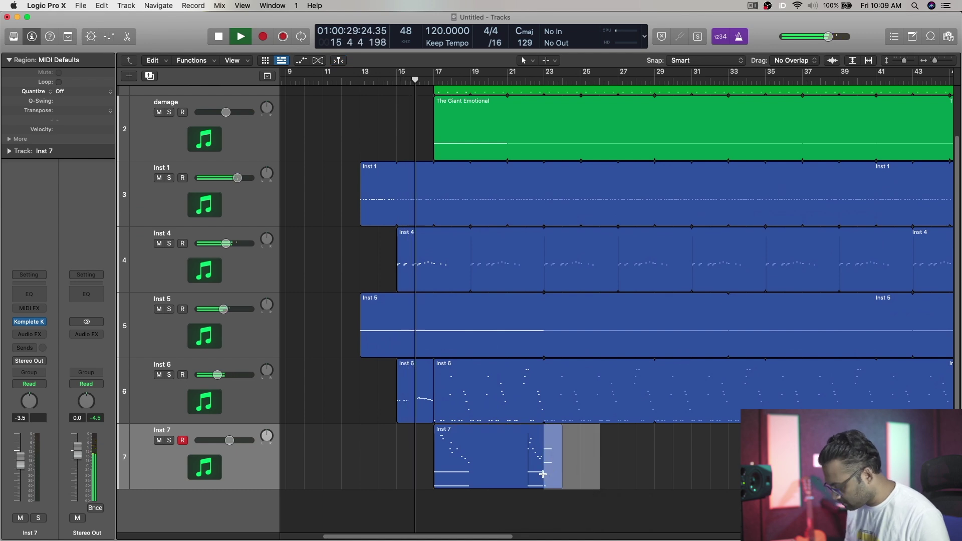
{"action": "key", "text": "Delete"}
{"action": "left_click", "coordinate": [505, 444]}
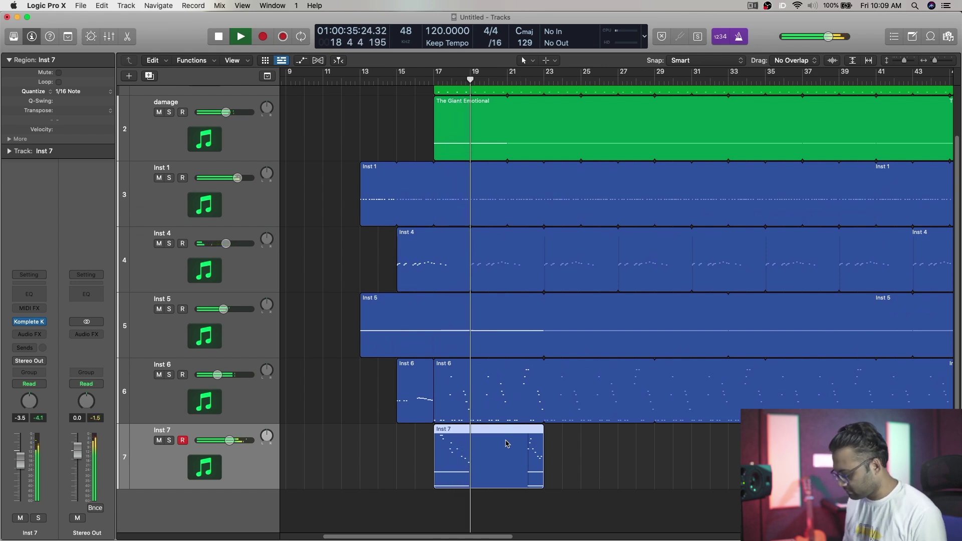
{"action": "key", "text": "l"}
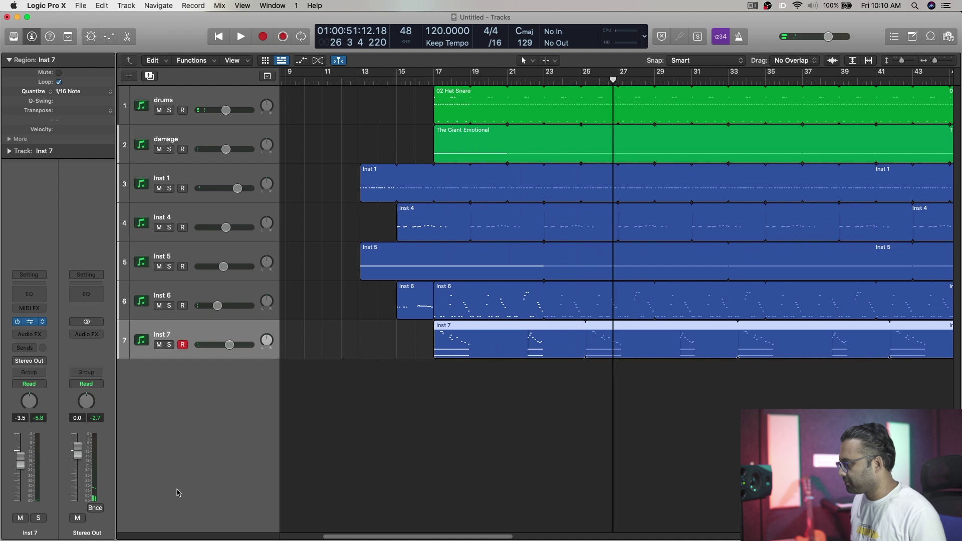
Reopen the Inst 7 instrument, leave the Vintage Keys library and audition presets from the Session Horns Pro library.
{"action": "key", "text": "v"}
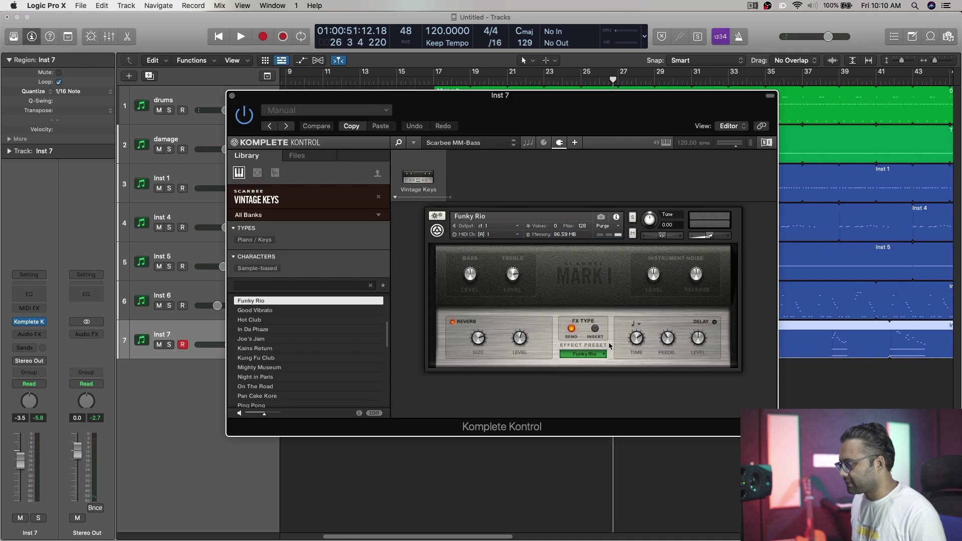
{"action": "left_click", "coordinate": [378, 197]}
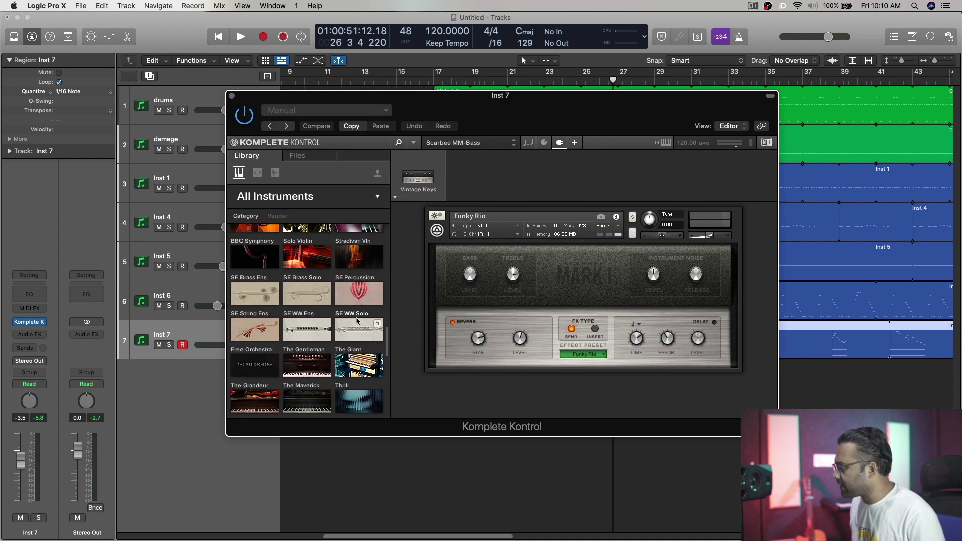
{"action": "scroll", "coordinate": [321, 327], "scroll_direction": "up", "scroll_amount": 2}
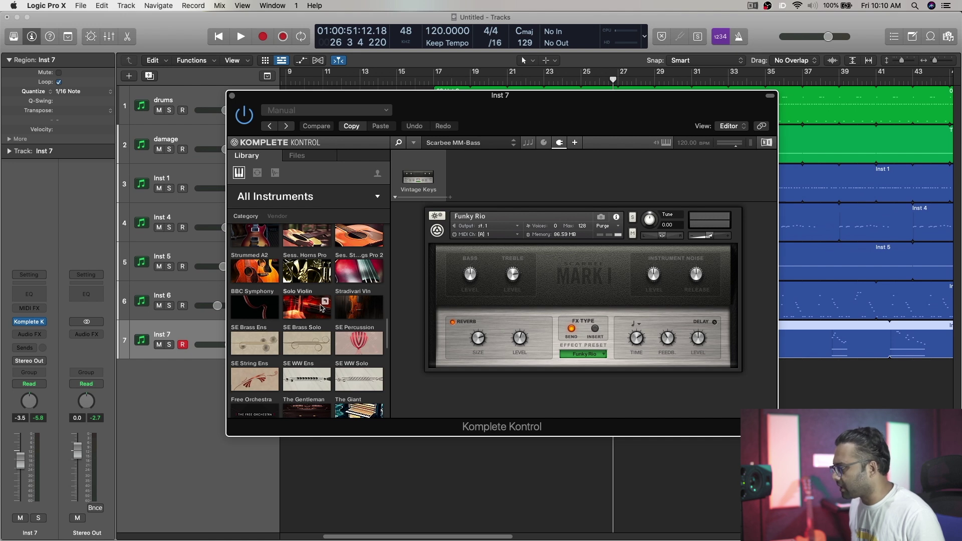
{"action": "scroll", "coordinate": [321, 307], "scroll_direction": "up", "scroll_amount": 2}
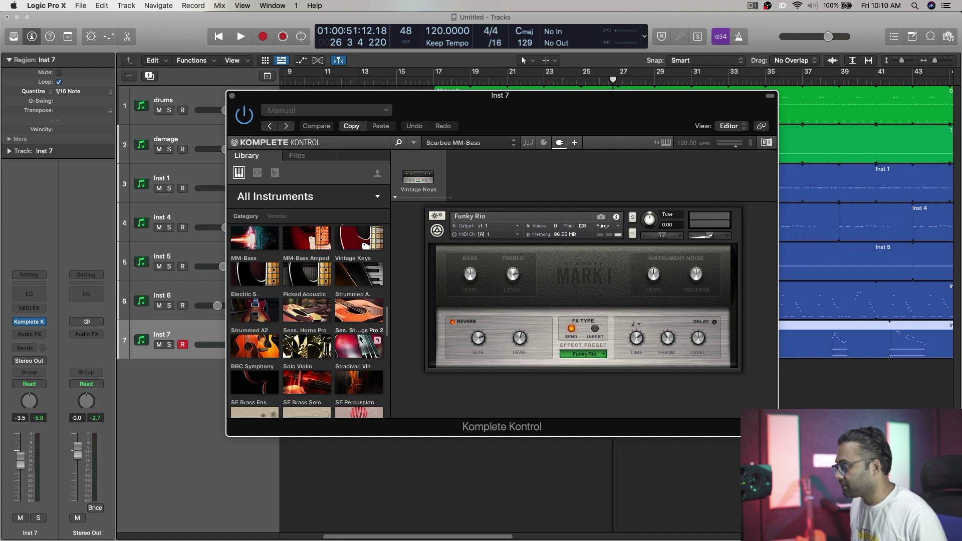
{"action": "left_click", "coordinate": [304, 348]}
{"action": "left_click", "coordinate": [294, 321]}
{"action": "left_click", "coordinate": [281, 357]}
{"action": "left_click", "coordinate": [378, 196]}
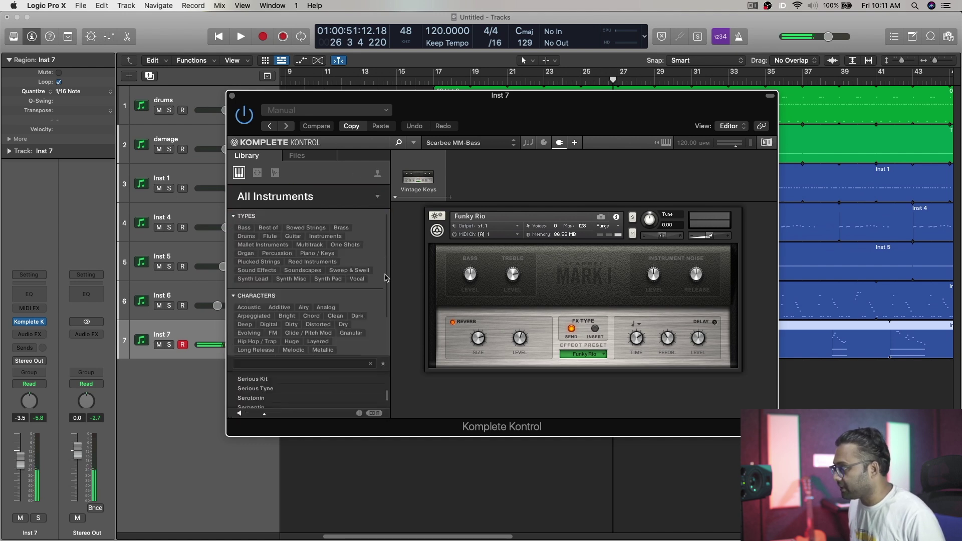
Audition Basses Mod presets such as Chamber, Dry Strings and Ambience in the Session Strings Pro 2 library.
{"action": "left_click", "coordinate": [381, 203]}
{"action": "left_click", "coordinate": [310, 350]}
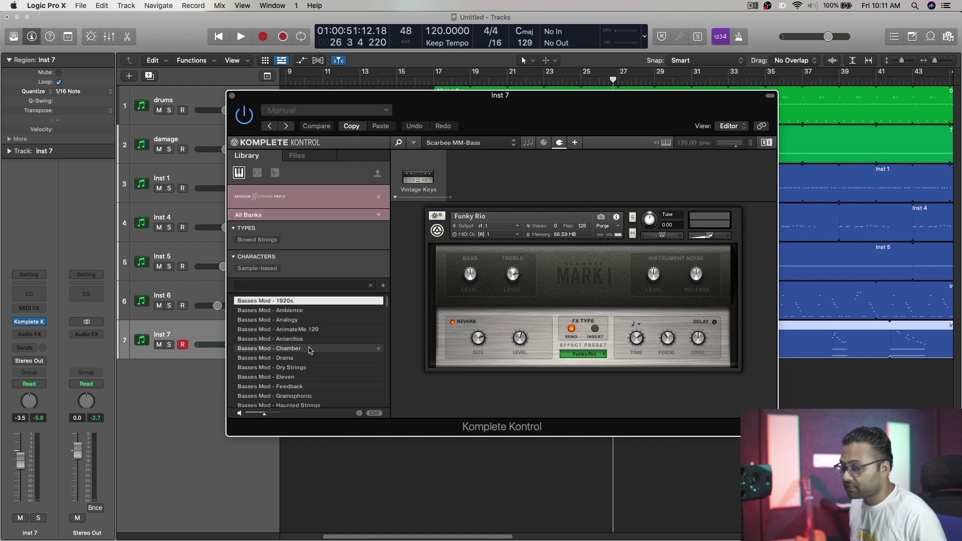
{"action": "left_click", "coordinate": [309, 349]}
{"action": "left_click", "coordinate": [306, 368]}
{"action": "left_click", "coordinate": [309, 396]}
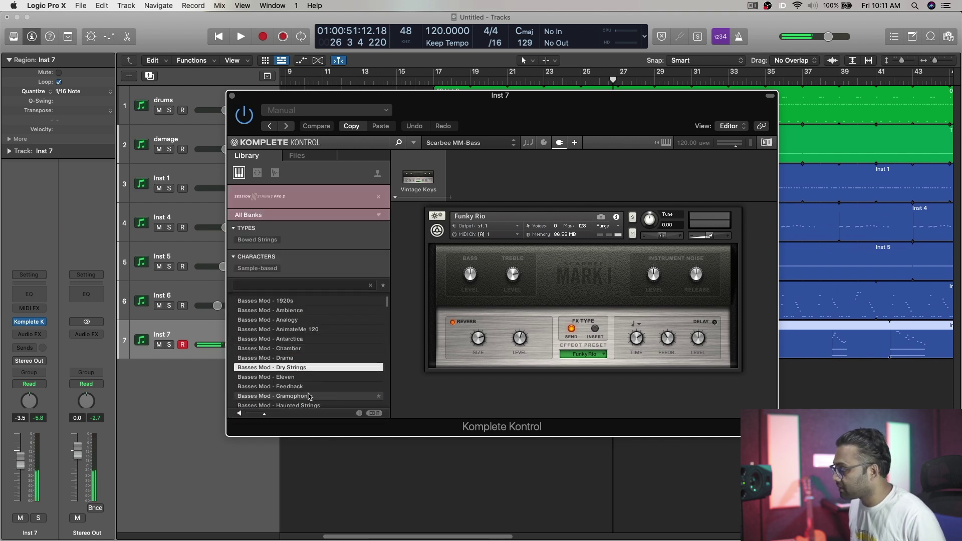
{"action": "left_click", "coordinate": [313, 311]}
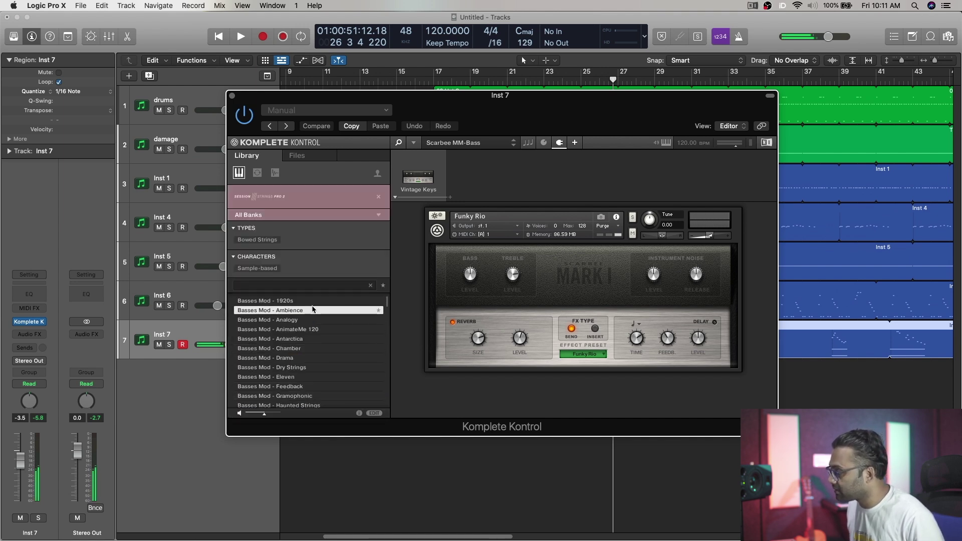
{"action": "left_click", "coordinate": [379, 197]}
{"action": "left_click", "coordinate": [378, 197]}
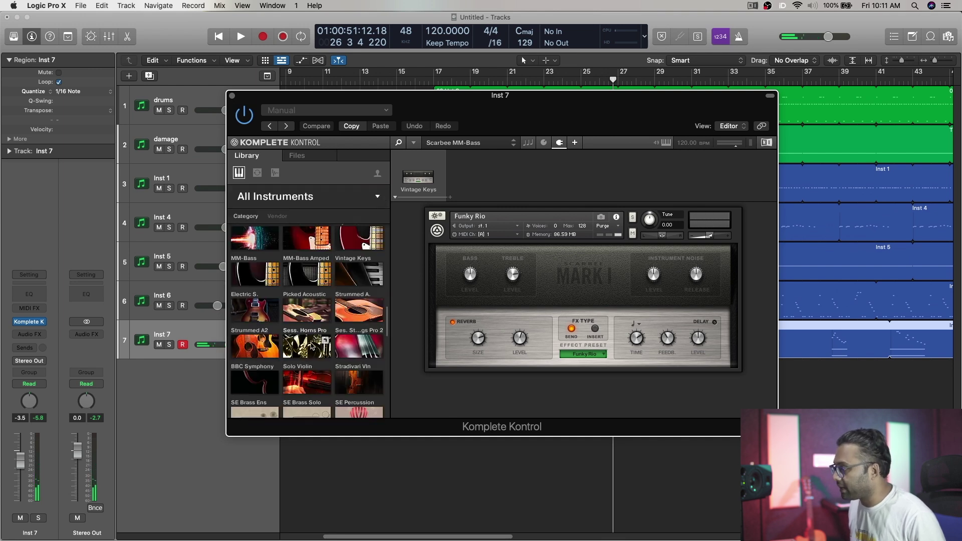
Audition presets such as Airplay, Crescendo, Harmonic Glissando and Americana in the Electric S. guitar library and choose Arcade.
{"action": "scroll", "coordinate": [307, 343], "scroll_direction": "down", "scroll_amount": 2}
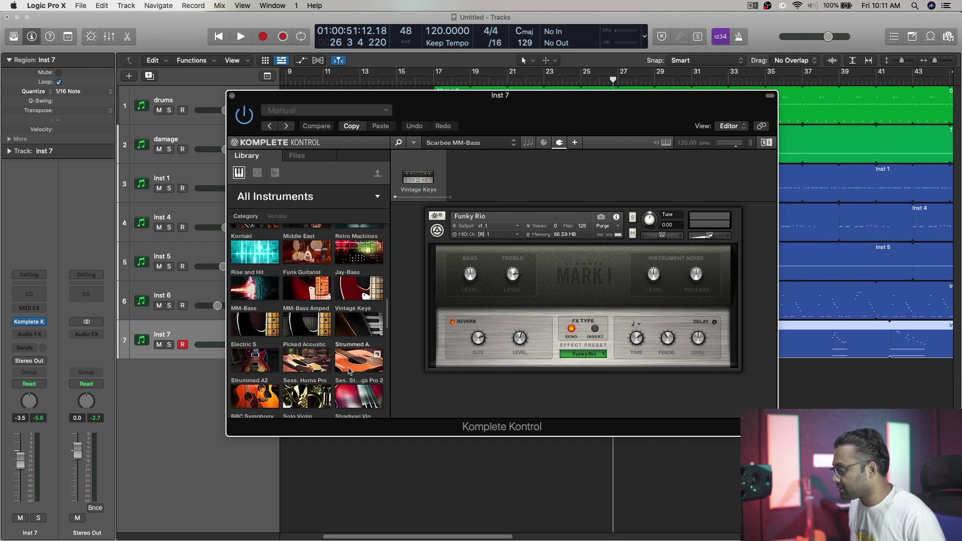
{"action": "left_click", "coordinate": [273, 353]}
{"action": "left_click", "coordinate": [273, 327]}
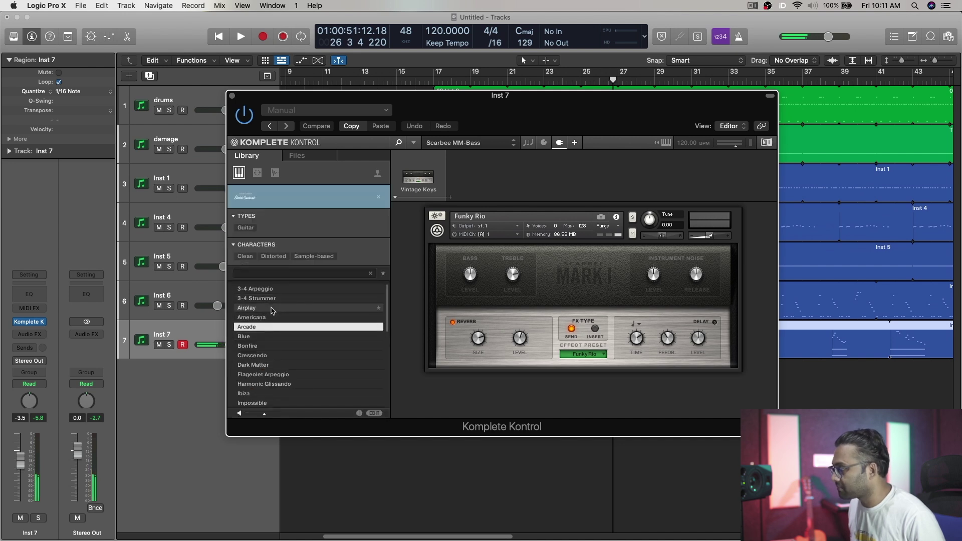
{"action": "left_click", "coordinate": [271, 307]}
{"action": "left_click", "coordinate": [274, 328]}
{"action": "left_click", "coordinate": [275, 355]}
{"action": "left_click", "coordinate": [276, 376]}
{"action": "left_click", "coordinate": [280, 385]}
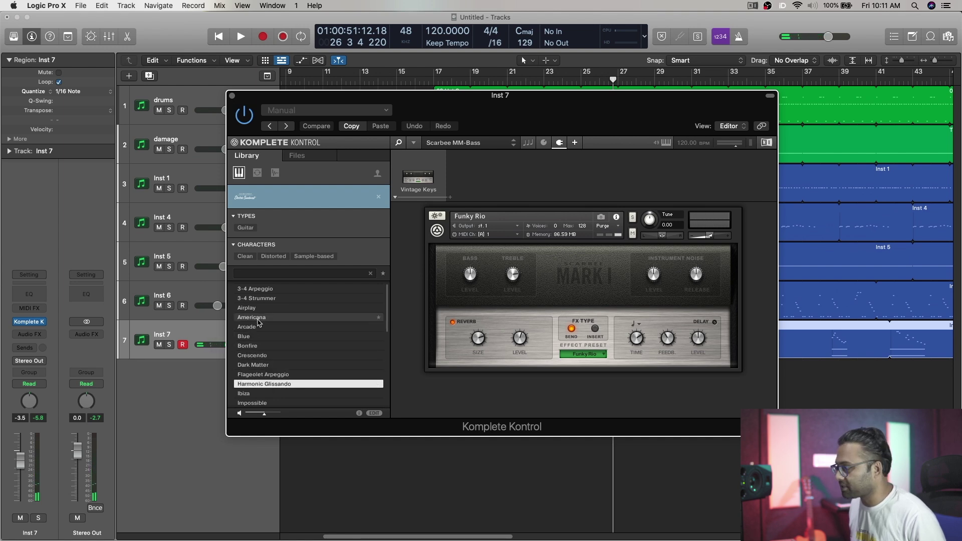
{"action": "left_click", "coordinate": [263, 317]}
{"action": "left_click", "coordinate": [261, 326]}
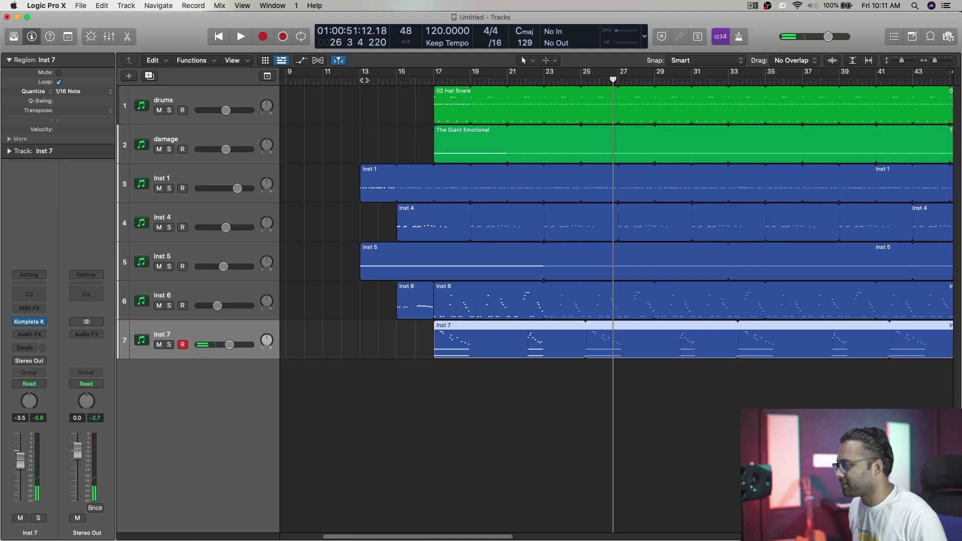
Delete the existing Inst 7 region and record a new guitar part on that track up to bar 23.
{"action": "key", "text": "space"}
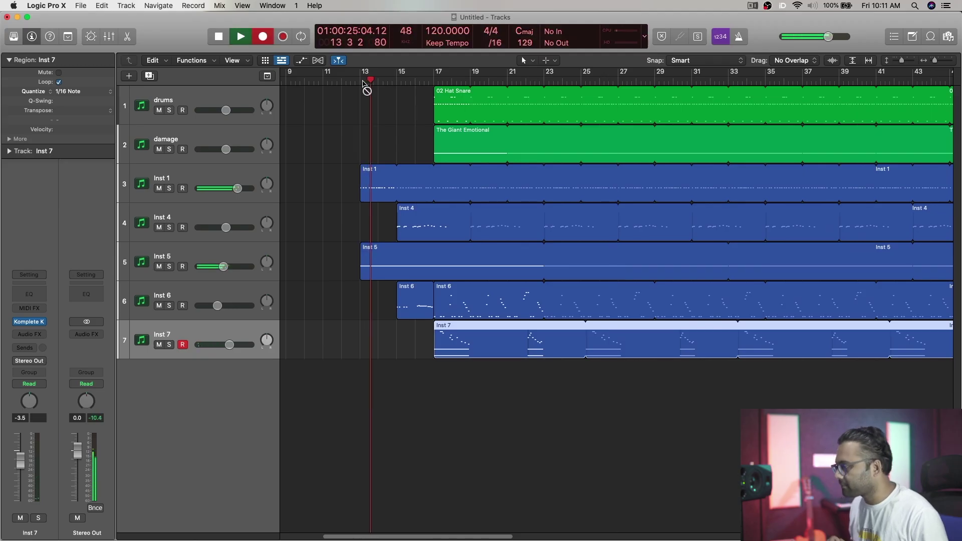
{"action": "key", "text": "Delete"}
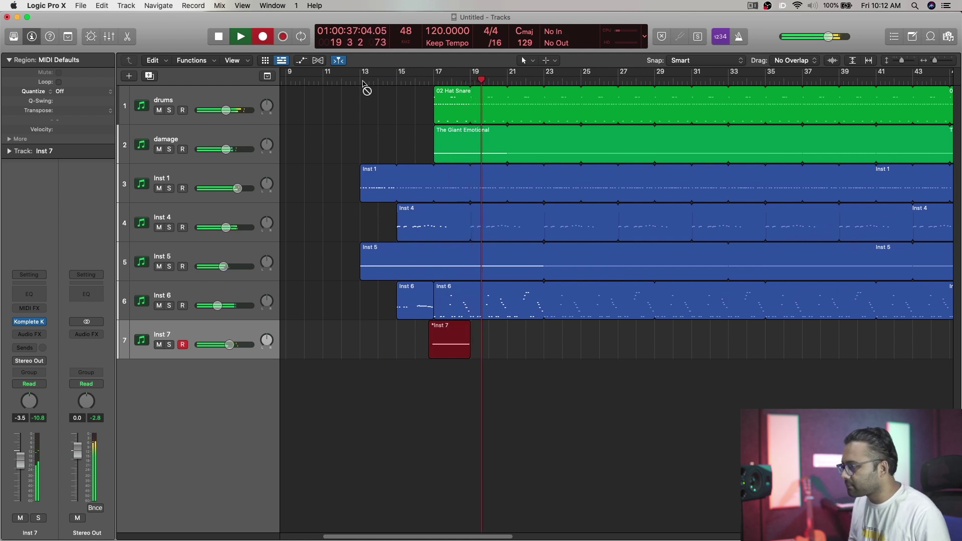
{"action": "key", "text": "space"}
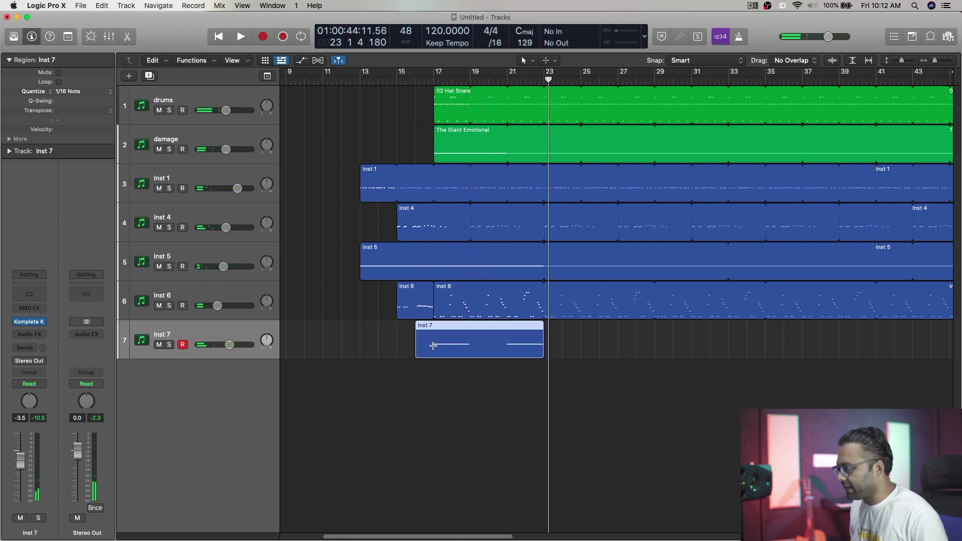
Repeat the Inst 7 part from bar 17 to 23 three times and remove the portion before bar 17.
{"action": "left_click_drag", "start_coordinate": [433, 345], "coordinate": [540, 341]}
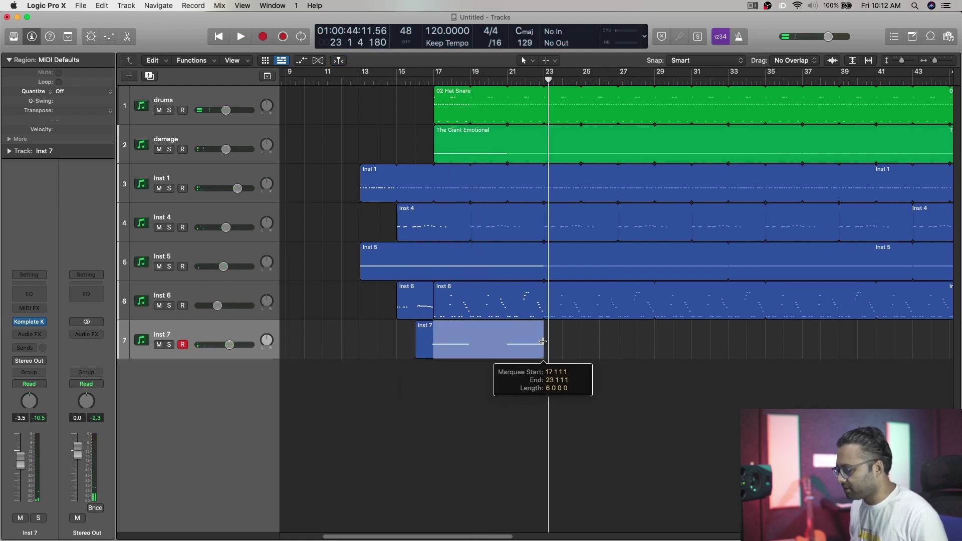
{"action": "key", "text": "super+r"}
{"action": "key", "text": "super+r"}
{"action": "key", "text": "super+r"}
{"action": "left_click_drag", "start_coordinate": [384, 330], "coordinate": [420, 377]}
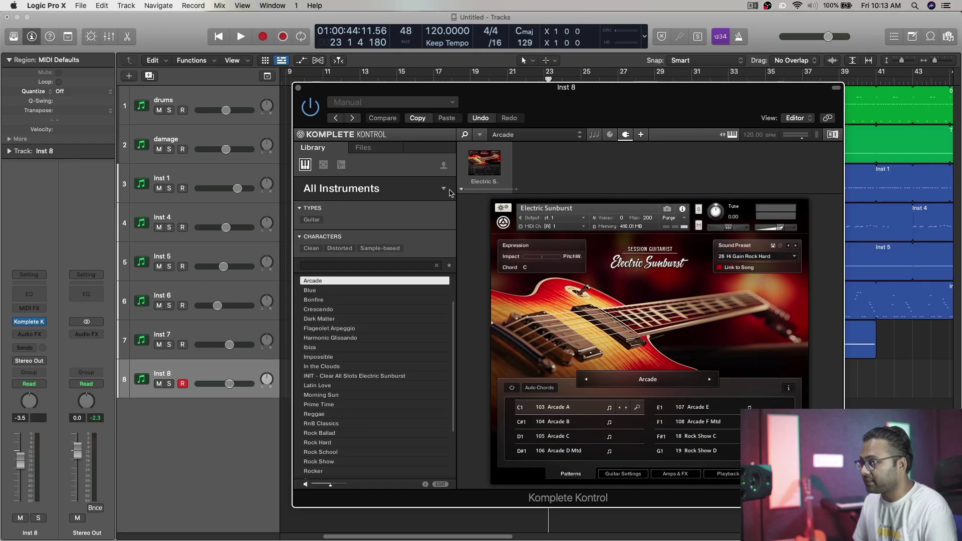
On Inst 8, open the Strummed Acoustic 2 library from the full instrument list and explore its presets.
{"action": "left_click", "coordinate": [444, 190]}
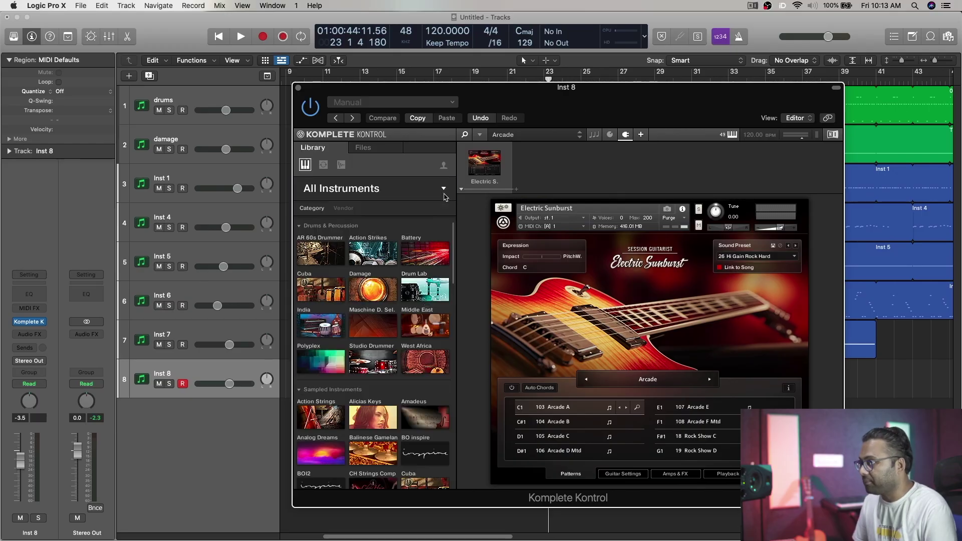
{"action": "scroll", "coordinate": [394, 435], "scroll_direction": "down", "scroll_amount": 15}
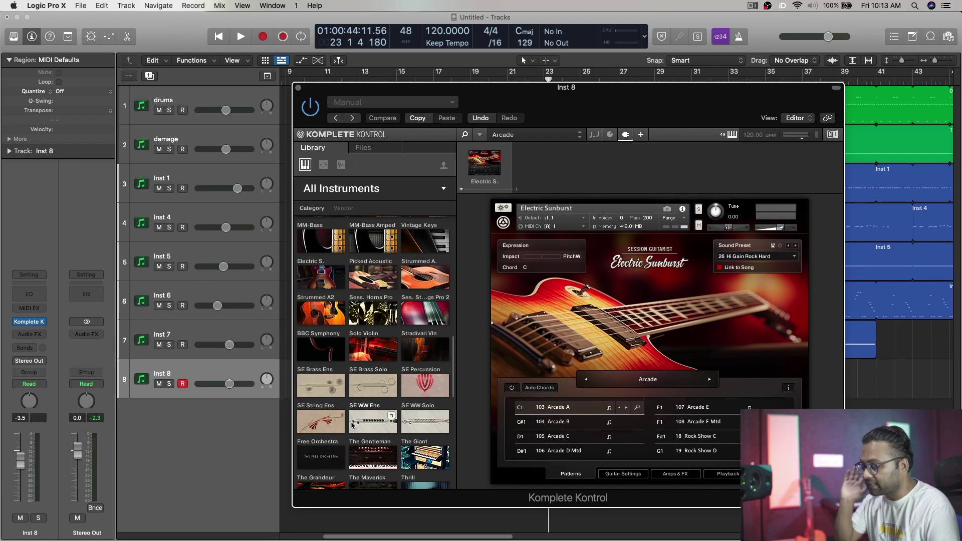
{"action": "left_click", "coordinate": [319, 314]}
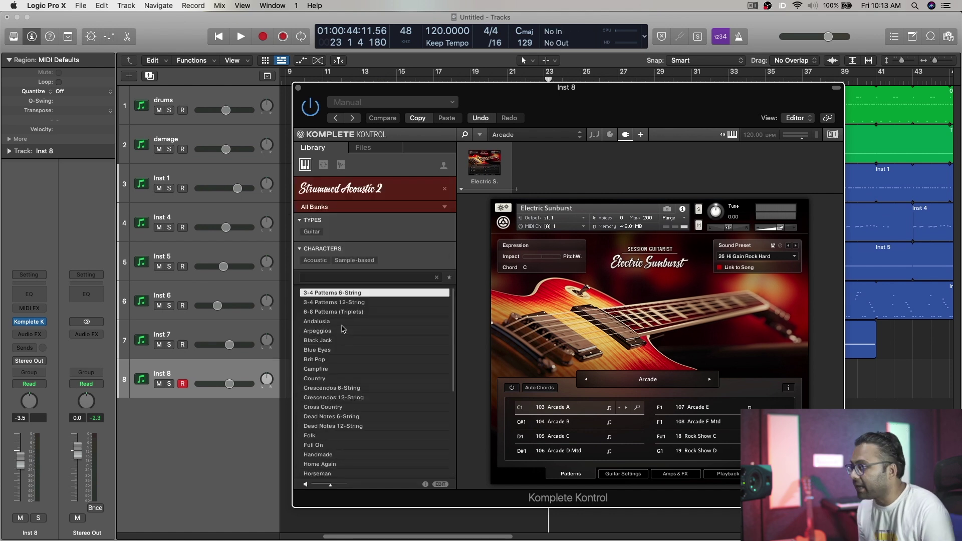
{"action": "left_click", "coordinate": [344, 324]}
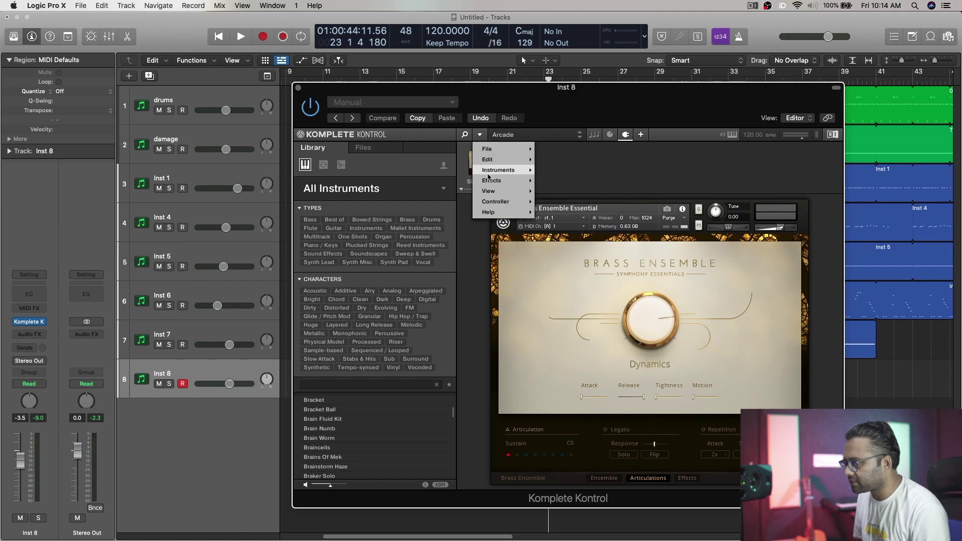
Show the Brass Ensemble instrument in Edit View and look through Kontakt's library list down to Thrill and Una Corda.
{"action": "mouse_move", "coordinate": [524, 174]}
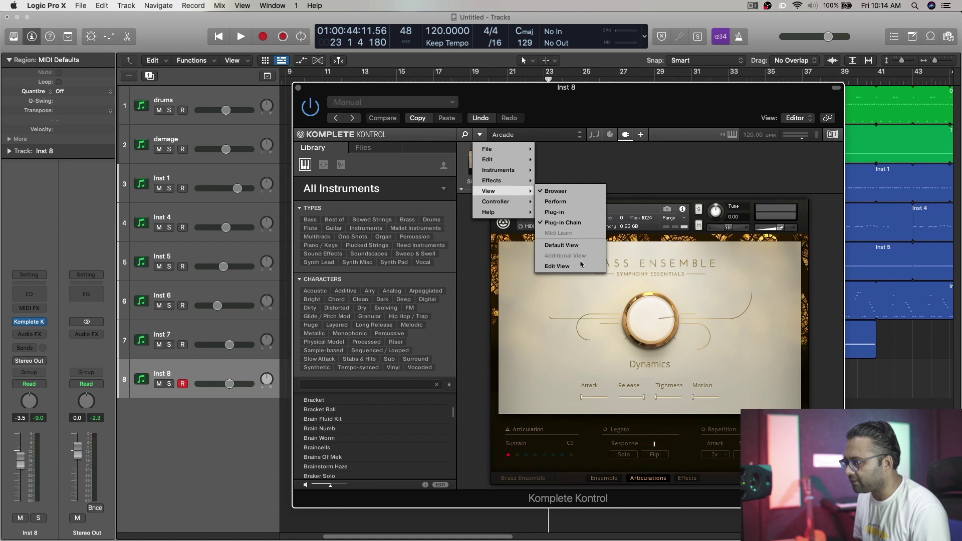
{"action": "left_click", "coordinate": [574, 271]}
{"action": "scroll", "coordinate": [353, 388], "scroll_direction": "down", "scroll_amount": 10}
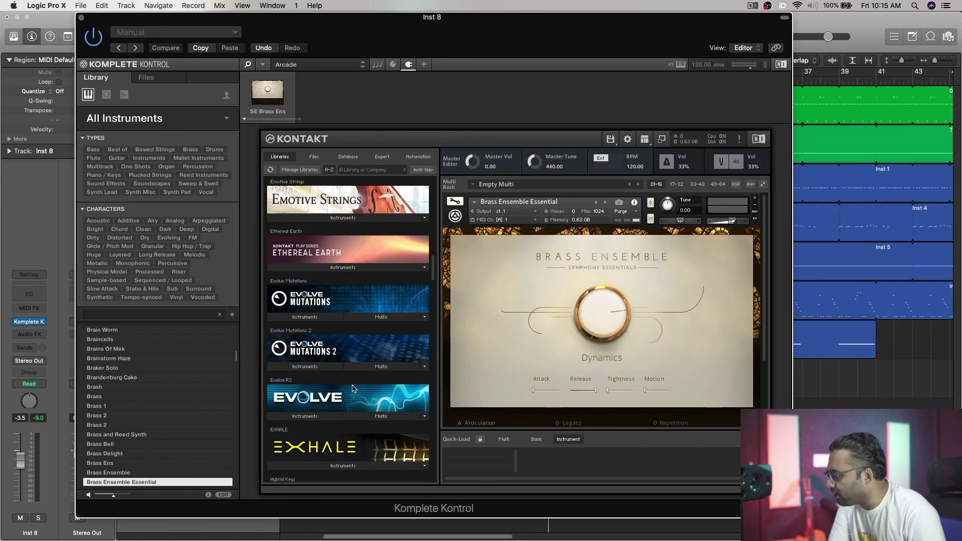
{"action": "scroll", "coordinate": [369, 347], "scroll_direction": "down", "scroll_amount": 3}
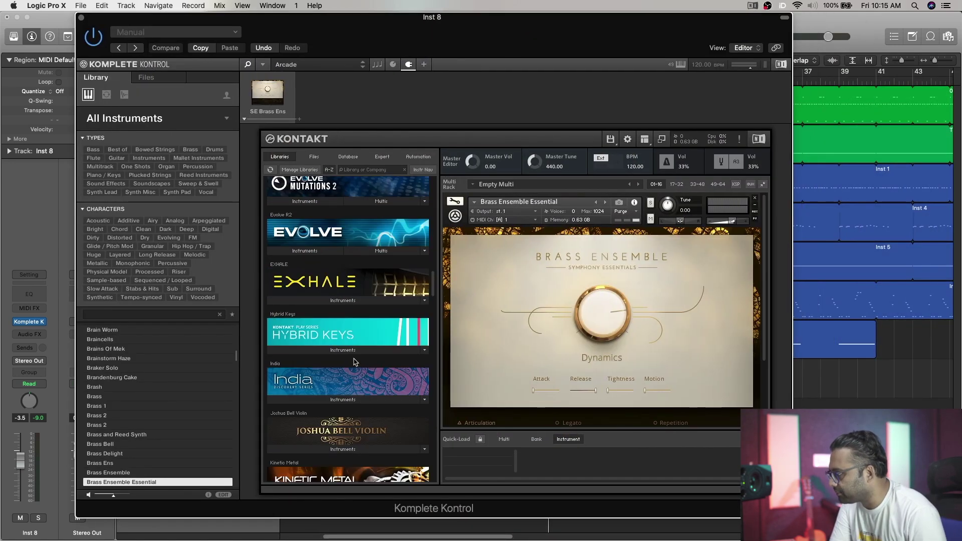
{"action": "scroll", "coordinate": [305, 311], "scroll_direction": "up", "scroll_amount": 3}
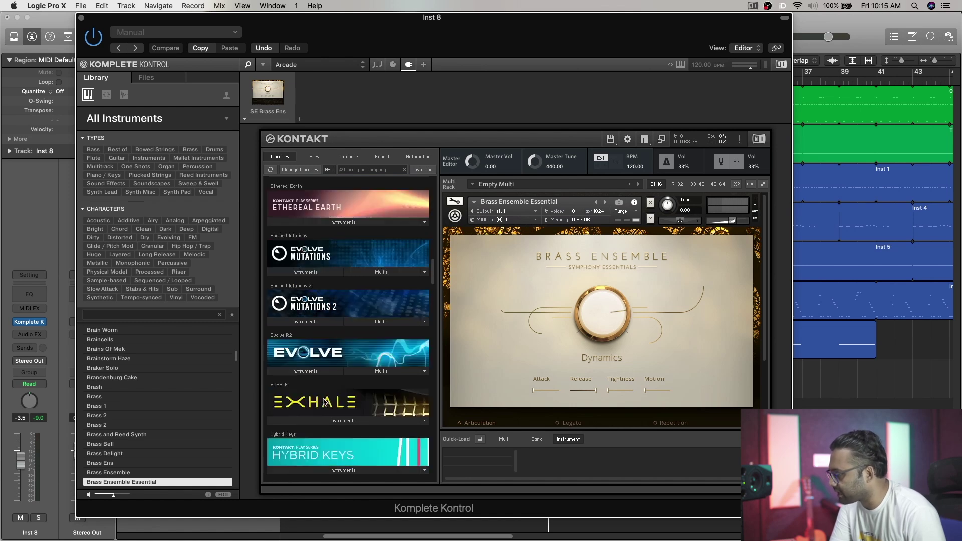
{"action": "scroll", "coordinate": [325, 416], "scroll_direction": "down", "scroll_amount": 15}
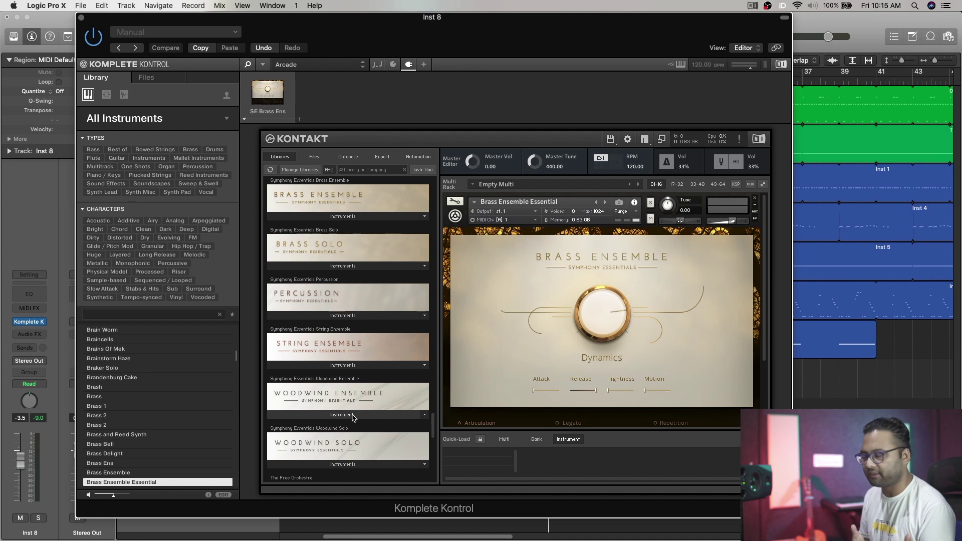
{"action": "scroll", "coordinate": [338, 401], "scroll_direction": "down", "scroll_amount": 1}
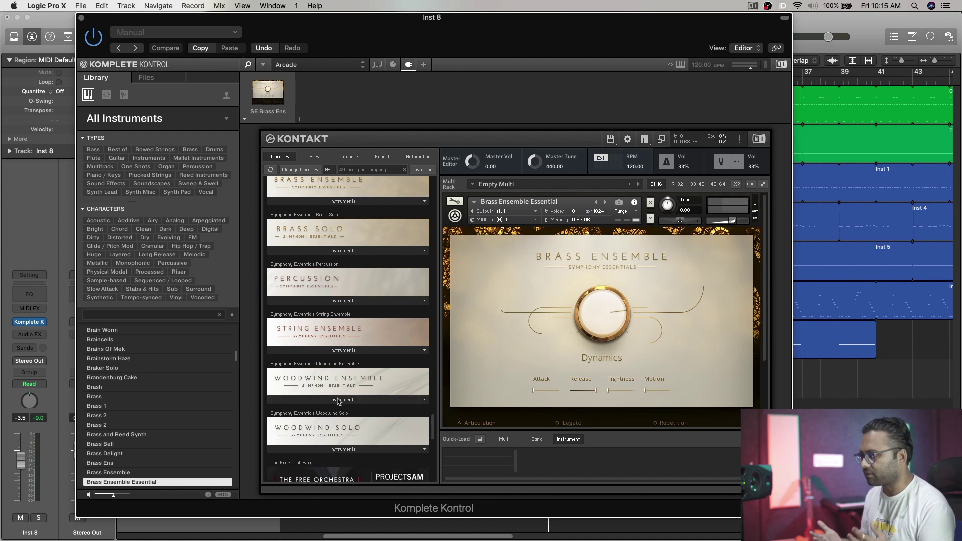
{"action": "scroll", "coordinate": [338, 401], "scroll_direction": "down", "scroll_amount": 5}
{"action": "scroll", "coordinate": [375, 379], "scroll_direction": "down", "scroll_amount": 14}
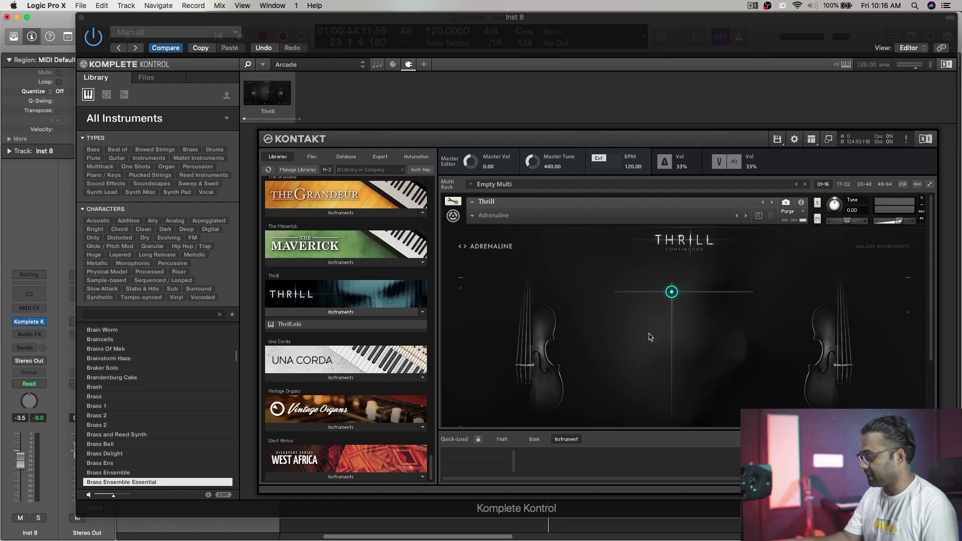
Lower Thrill's XY control to try its sound, and replace the instrument with Una Corda Cotton.
{"action": "left_click_drag", "start_coordinate": [664, 299], "coordinate": [689, 345]}
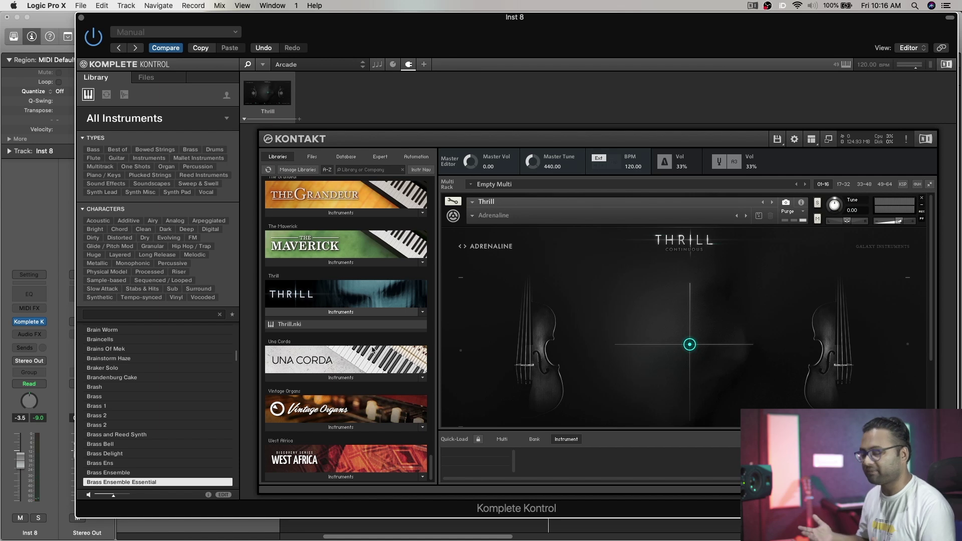
{"action": "left_click", "coordinate": [341, 378]}
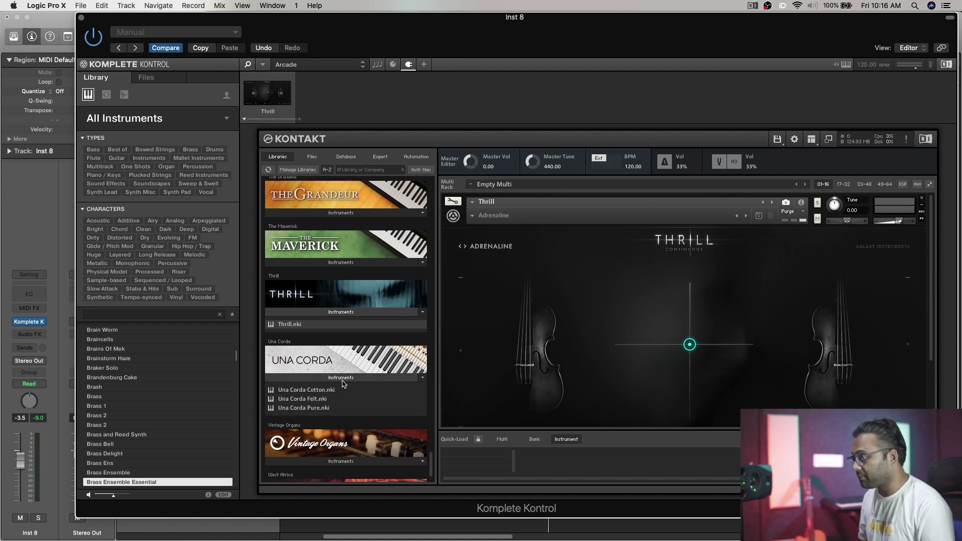
{"action": "left_click_drag", "start_coordinate": [303, 392], "coordinate": [556, 348]}
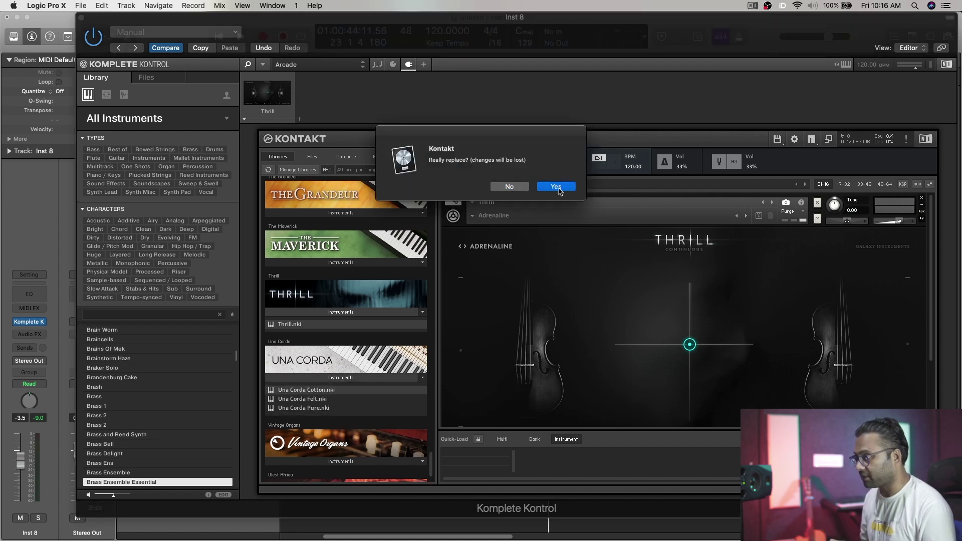
{"action": "left_click", "coordinate": [557, 188]}
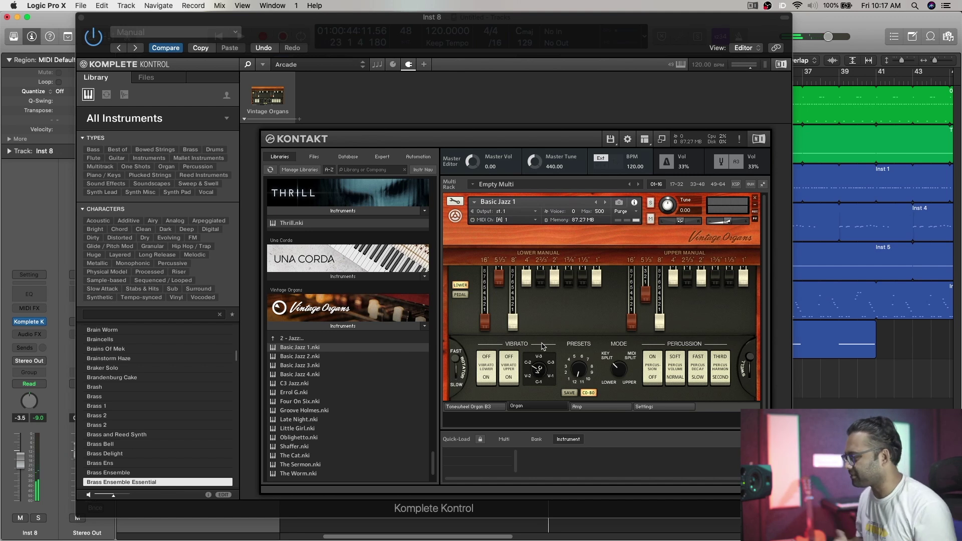
Look through the Kontakt libraries around Vintage Organs, collapse its instrument list and close the Inst 8 plug-in window.
{"action": "scroll", "coordinate": [336, 331], "scroll_direction": "up", "scroll_amount": 4}
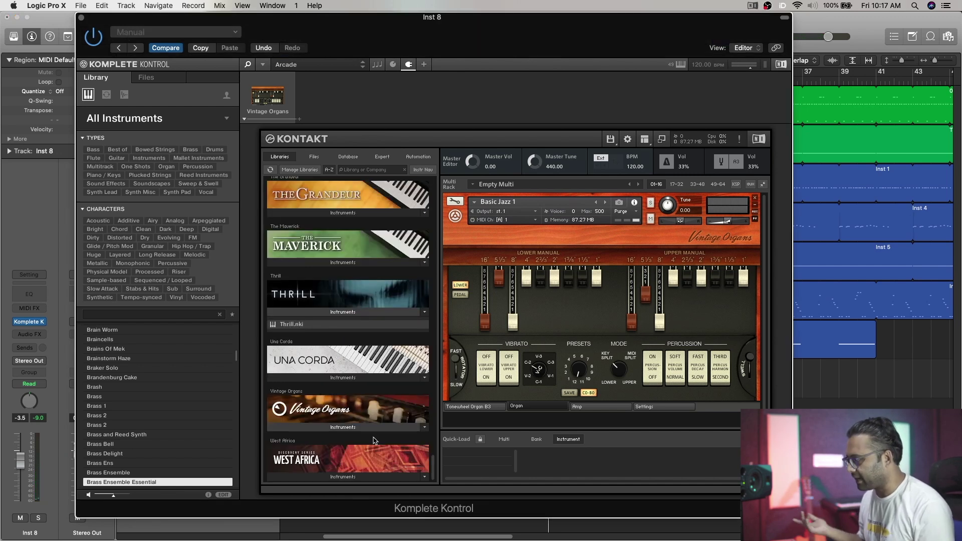
{"action": "left_click", "coordinate": [347, 464]}
{"action": "left_click", "coordinate": [342, 281]}
{"action": "scroll", "coordinate": [361, 326], "scroll_direction": "up", "scroll_amount": 15}
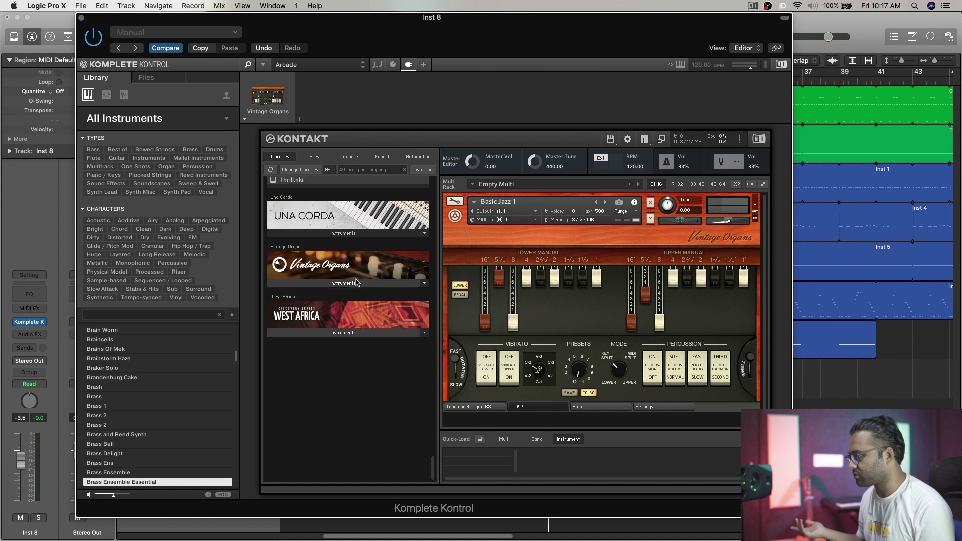
{"action": "left_click", "coordinate": [82, 18]}
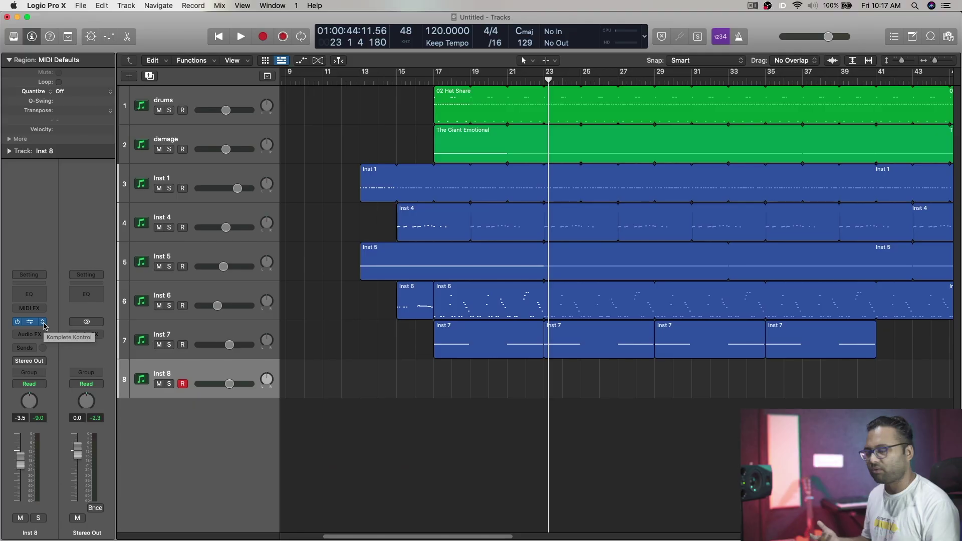
Replace Komplete Kontrol on Inst 8 with the stereo version of Native Instruments Massive X.
{"action": "left_click", "coordinate": [44, 326]}
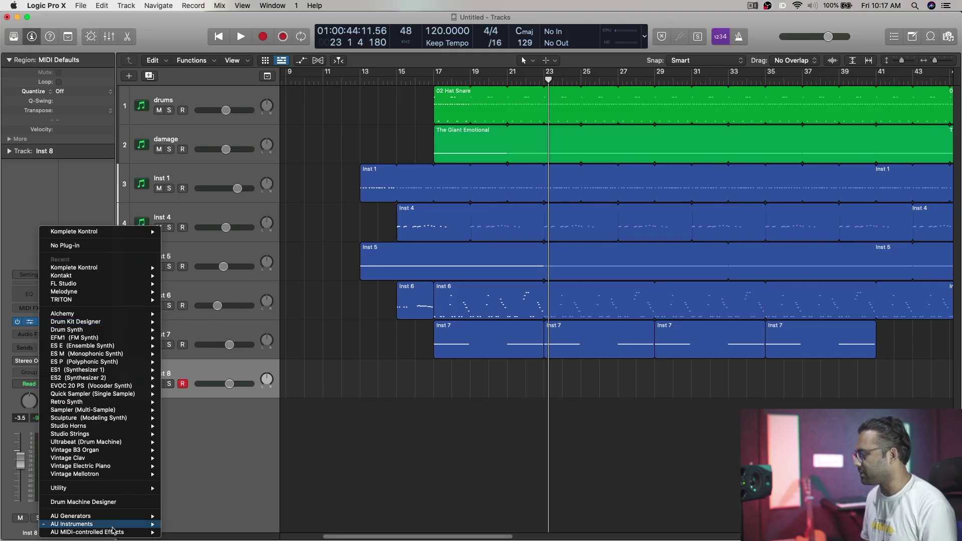
{"action": "mouse_move", "coordinate": [90, 524]}
{"action": "mouse_move", "coordinate": [239, 493]}
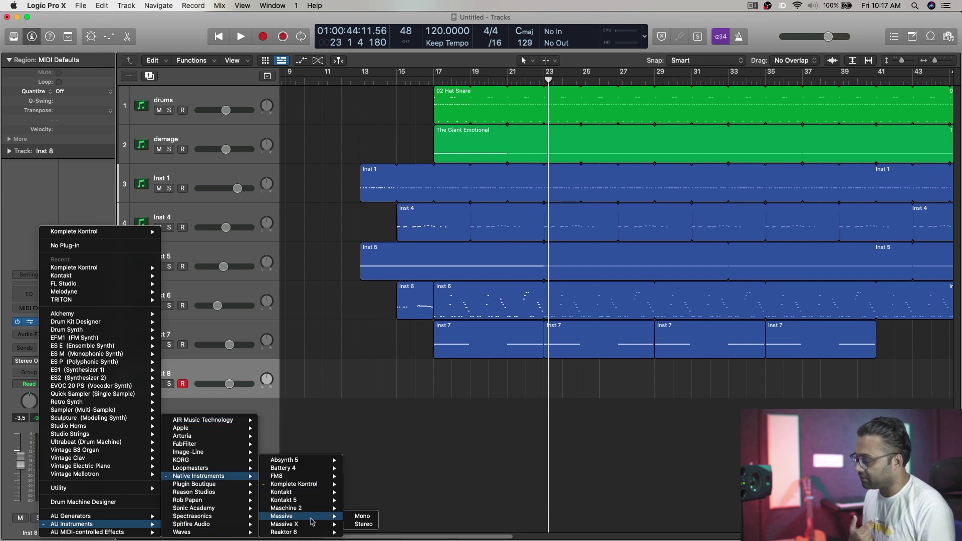
{"action": "left_click", "coordinate": [363, 524]}
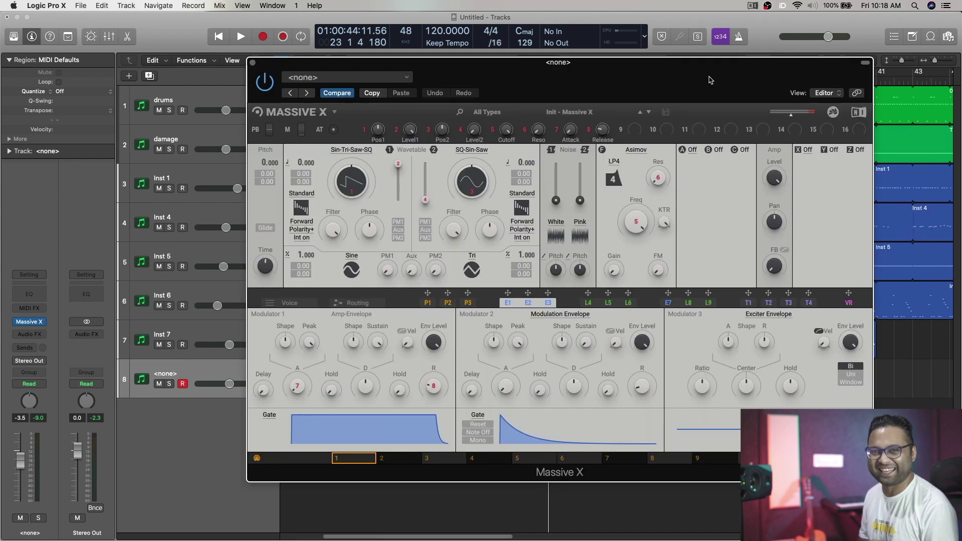
Browse the Piano / Keys presets of Massive X and audition Alternate Tone.
{"action": "left_click", "coordinate": [485, 112]}
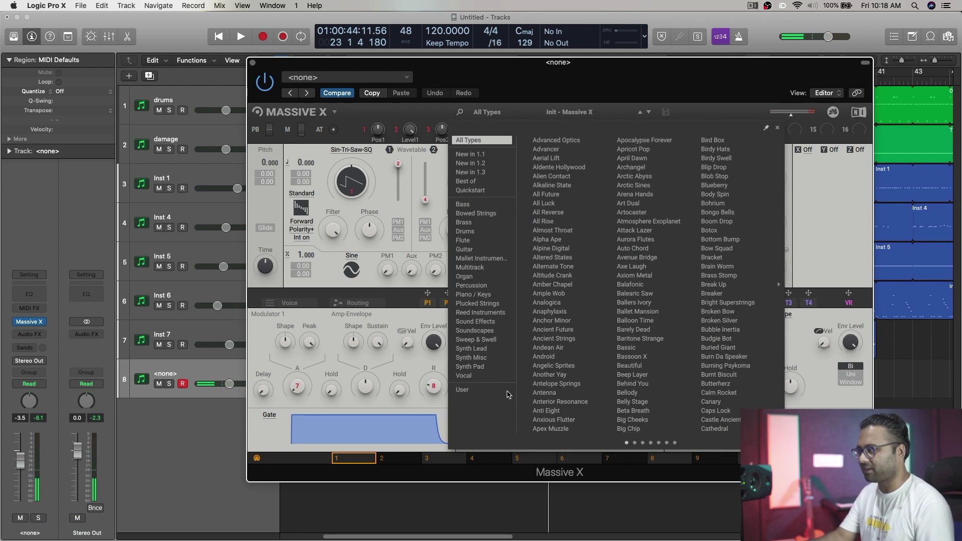
{"action": "left_click", "coordinate": [480, 295]}
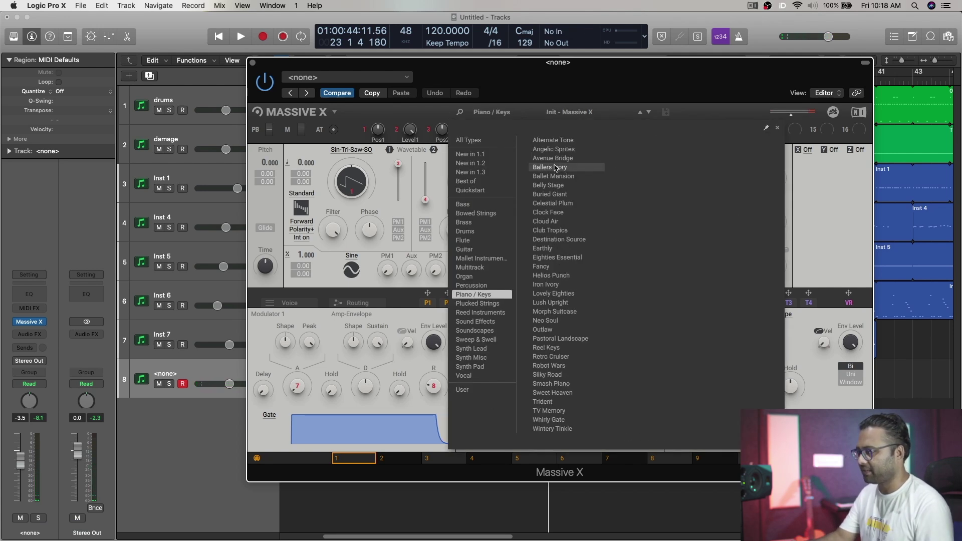
{"action": "left_click", "coordinate": [556, 167]}
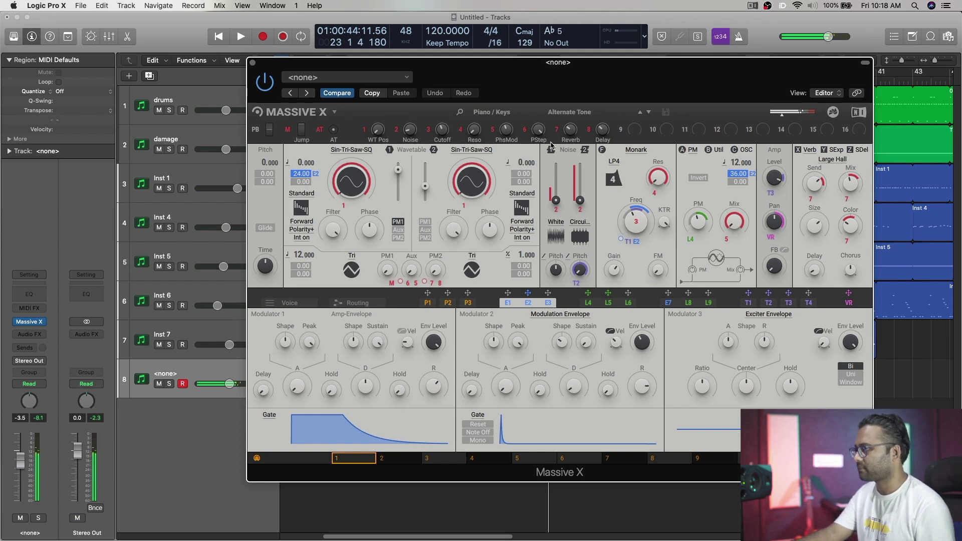
Audition the Synth Pad preset Anxious Flutter, and Aldente Hollywood from all preset types.
{"action": "left_click", "coordinate": [588, 113]}
{"action": "left_click", "coordinate": [481, 367]}
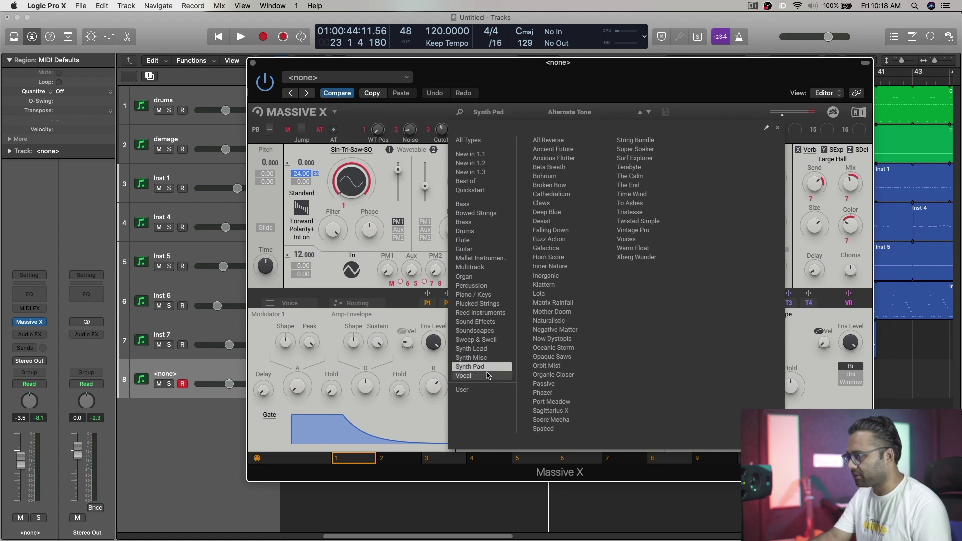
{"action": "left_click", "coordinate": [560, 158]}
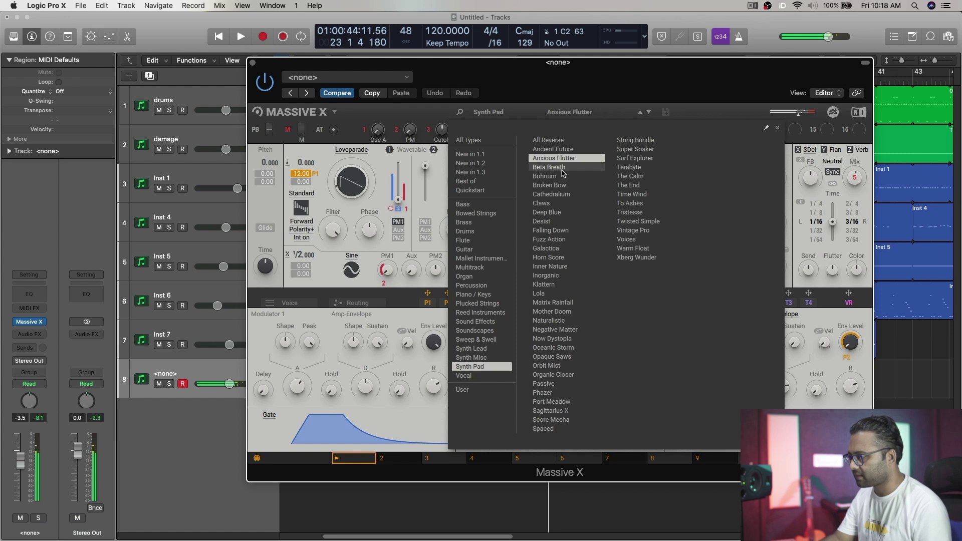
{"action": "left_click", "coordinate": [571, 169]}
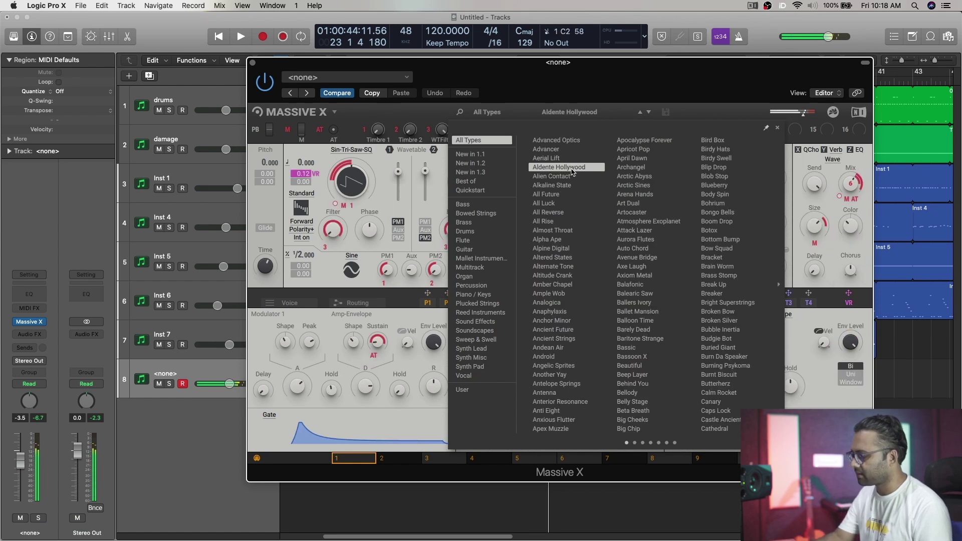